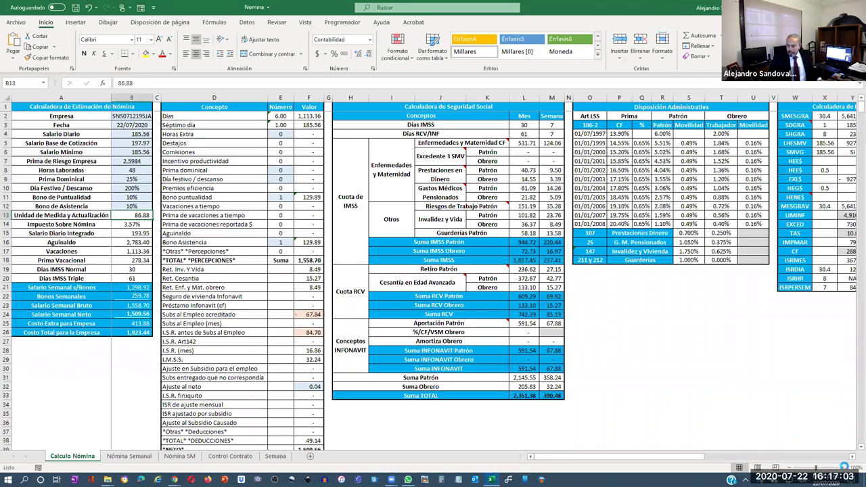
Replace the company identifier in the Empresa cell with a placeholder company tax ID
ctrl+scroll(278, 126, up, 1)
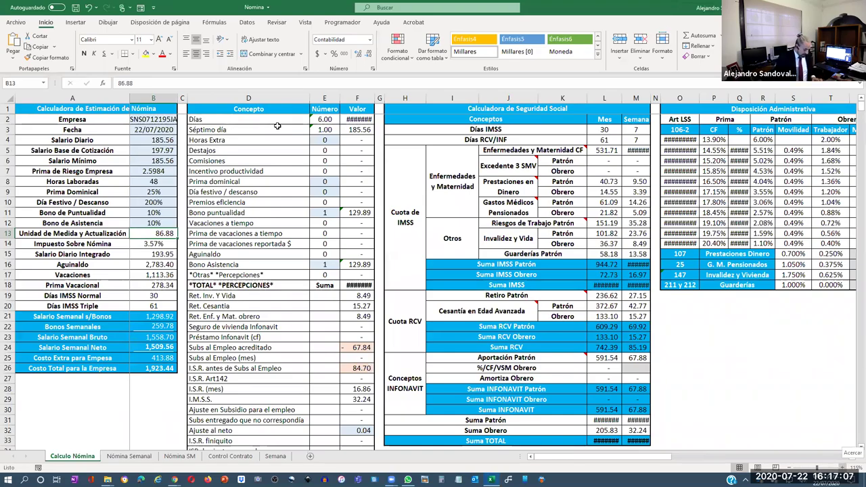
ctrl+scroll(277, 126, up, 1)
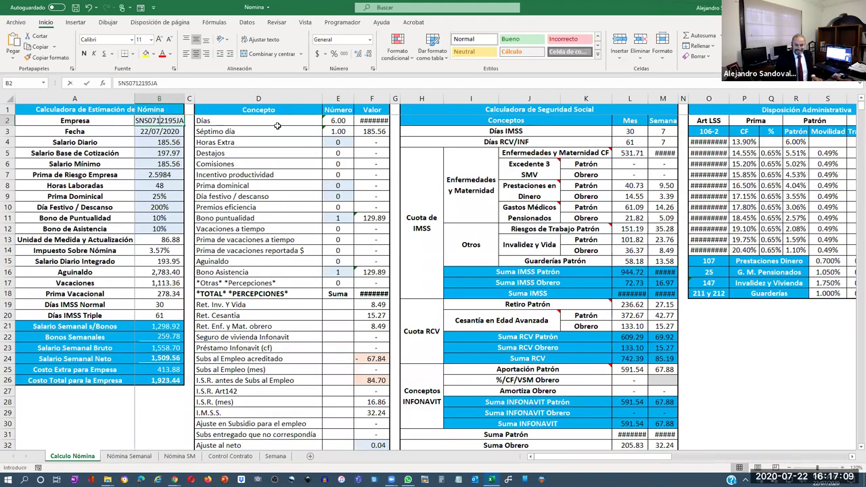
text(XXX12)
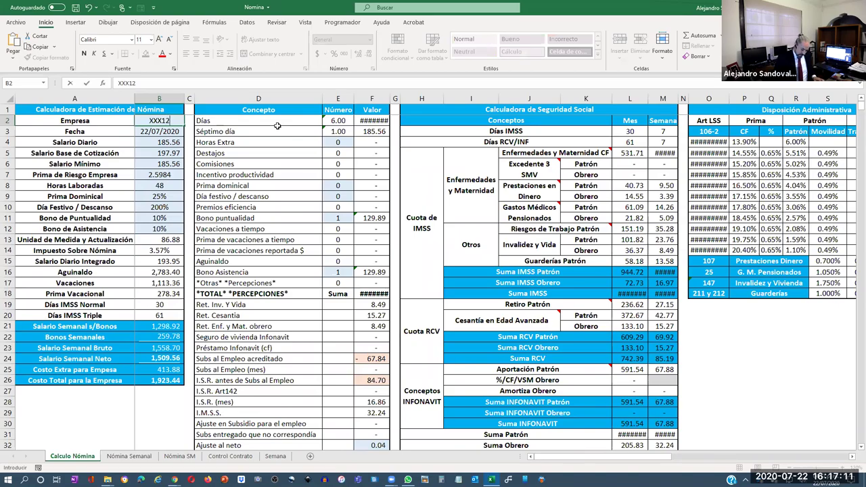
text(345678)
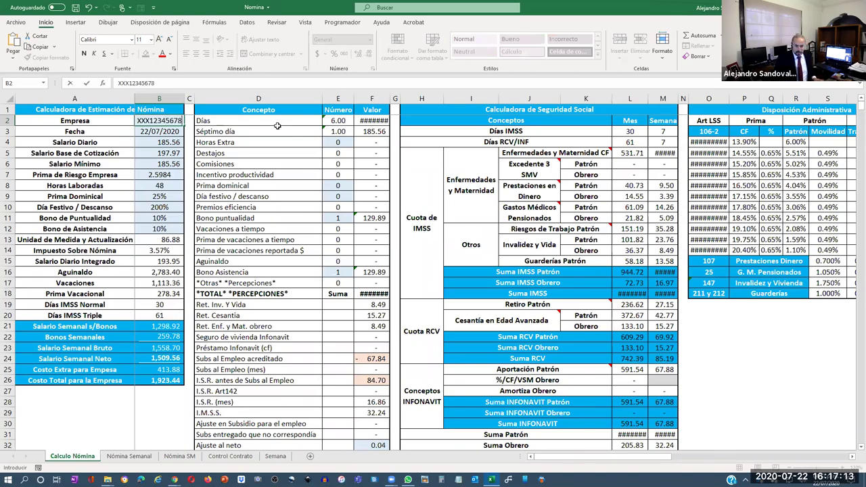
key(BackSpace)
key(BackSpace)
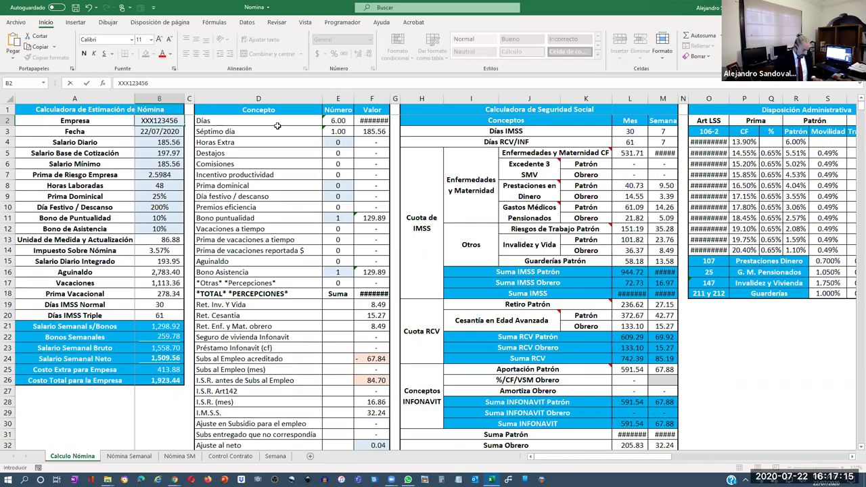
text(ABC)
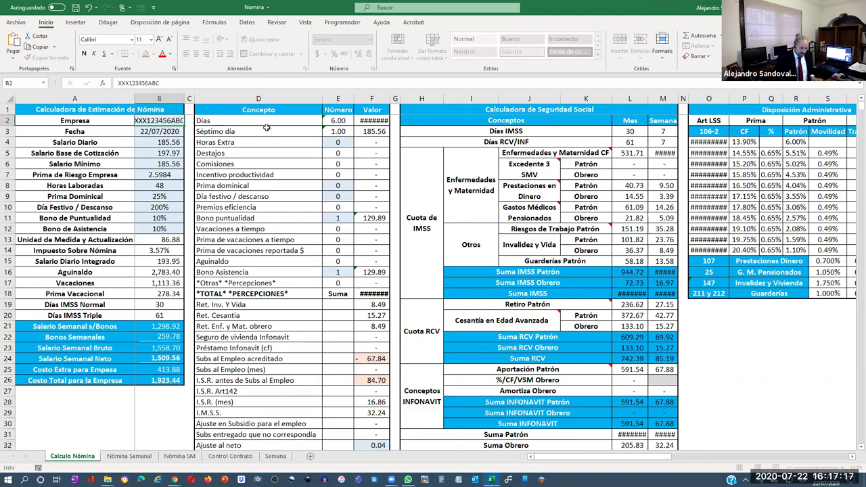
key(Return)
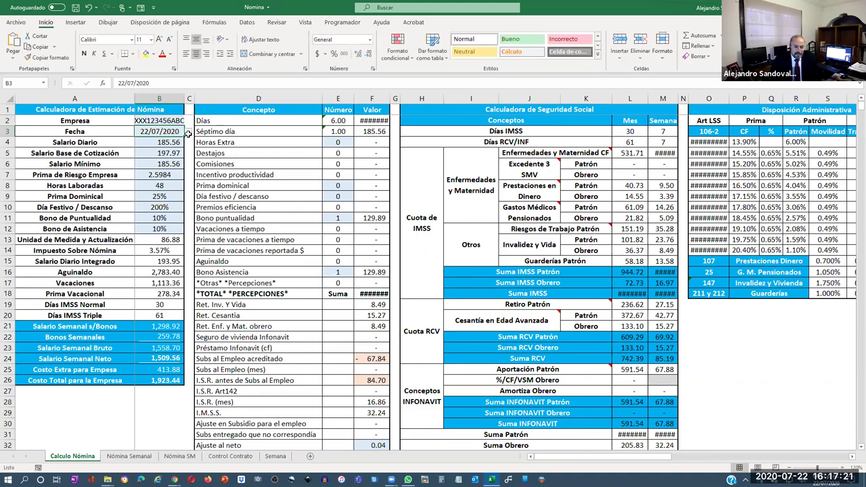
Autofit columns L, M, F and O of the payroll and social security calculators so their values fit
key(Return)
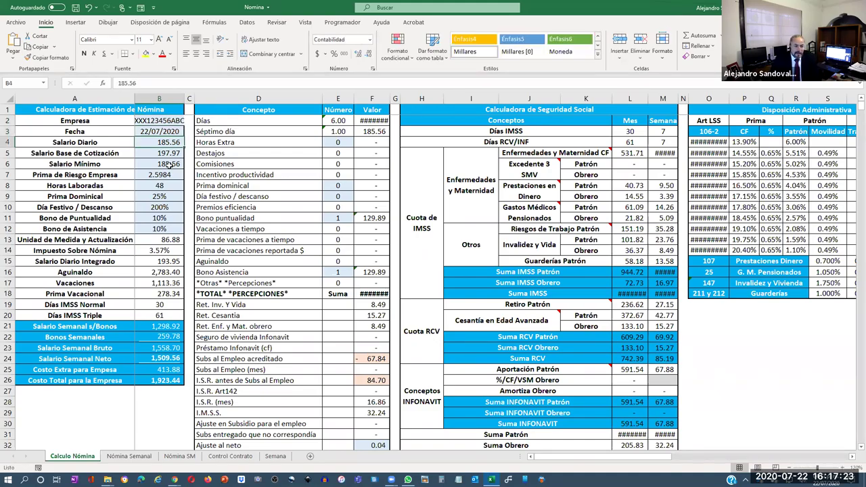
click(172, 154)
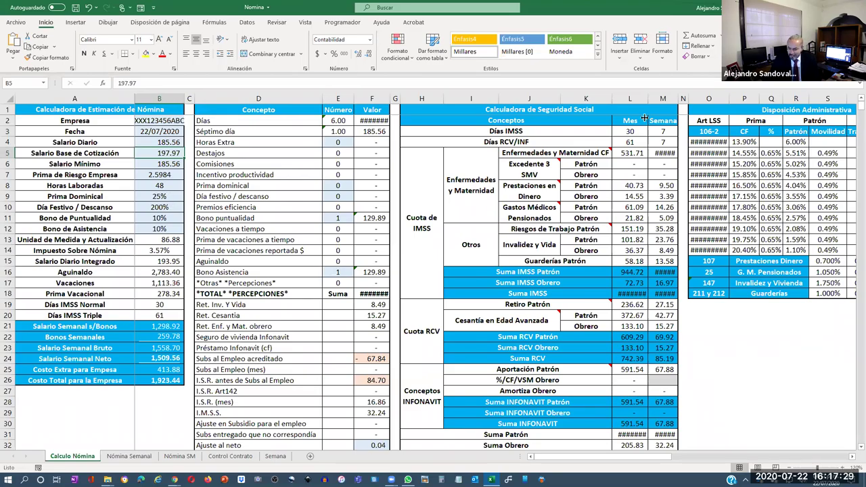
double_click(672, 98)
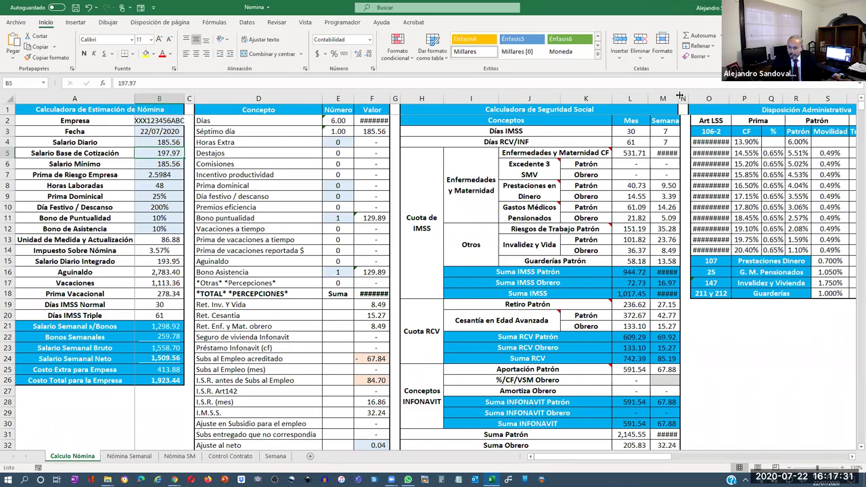
double_click(388, 98)
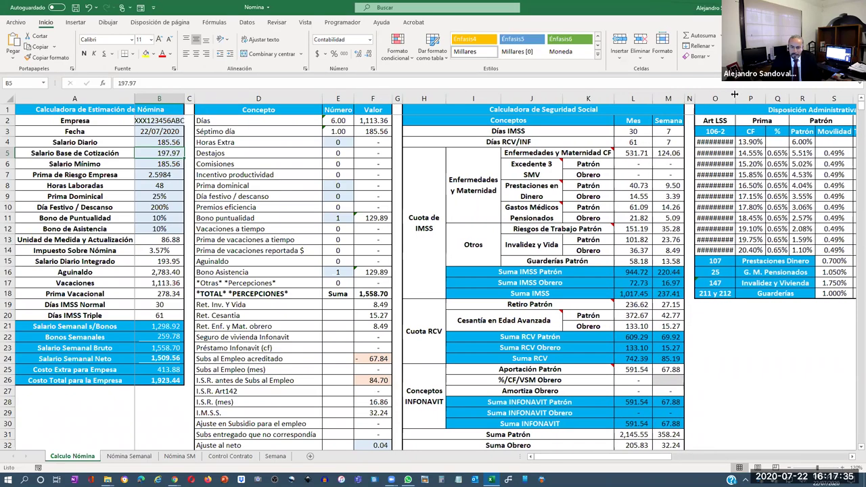
double_click(735, 95)
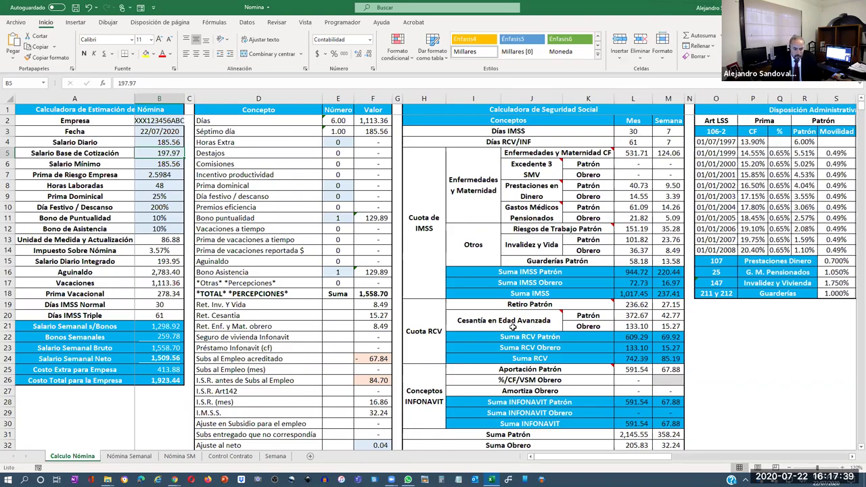
click(375, 130)
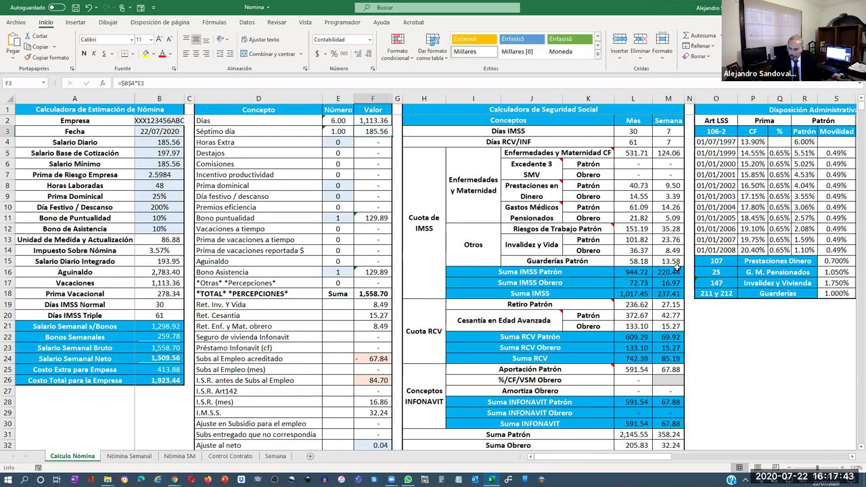
click(676, 269)
scroll(659, 291, down, 6)
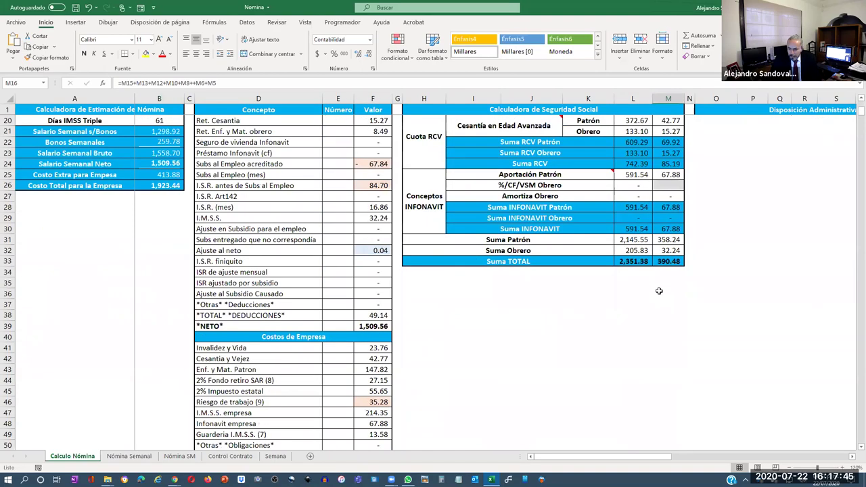
scroll(573, 326, up, 6)
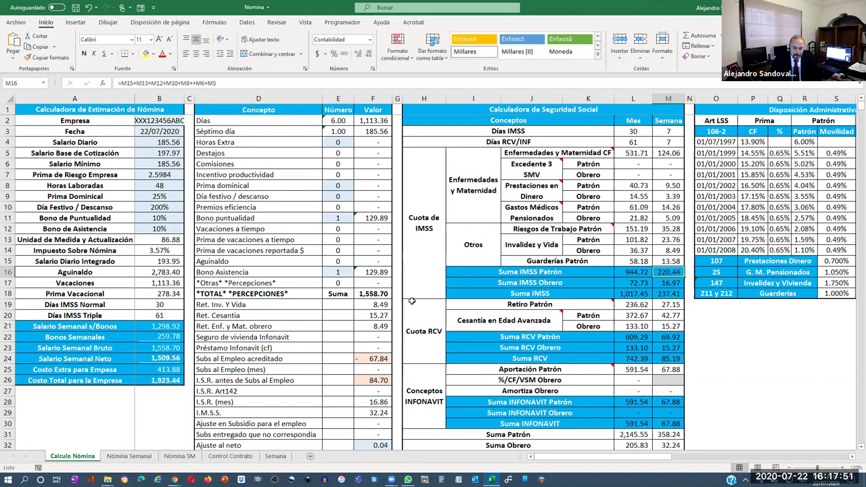
Set both Bono de Puntualidad and Bono de Asistencia to 0% in the payroll estimate
key(ctrl+z)
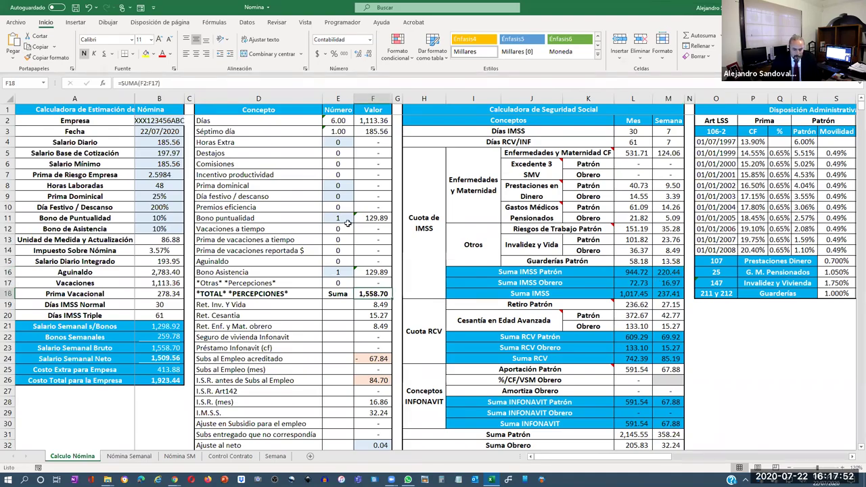
click(154, 217)
text(0)
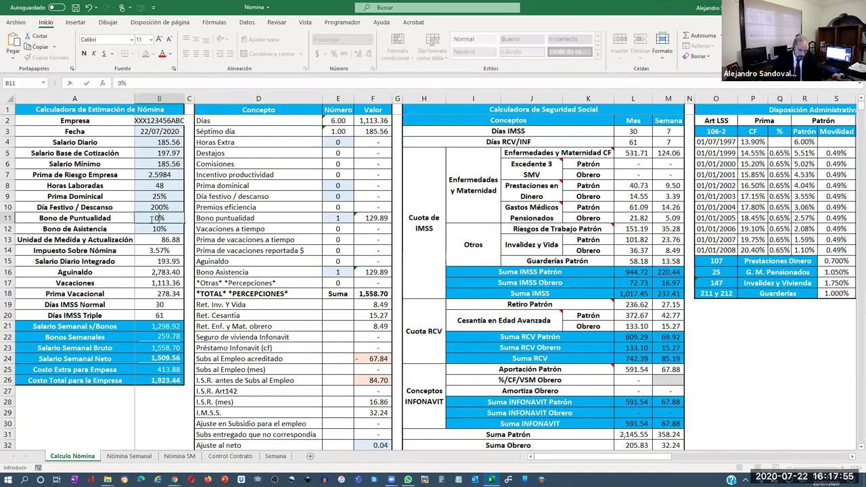
key(Return)
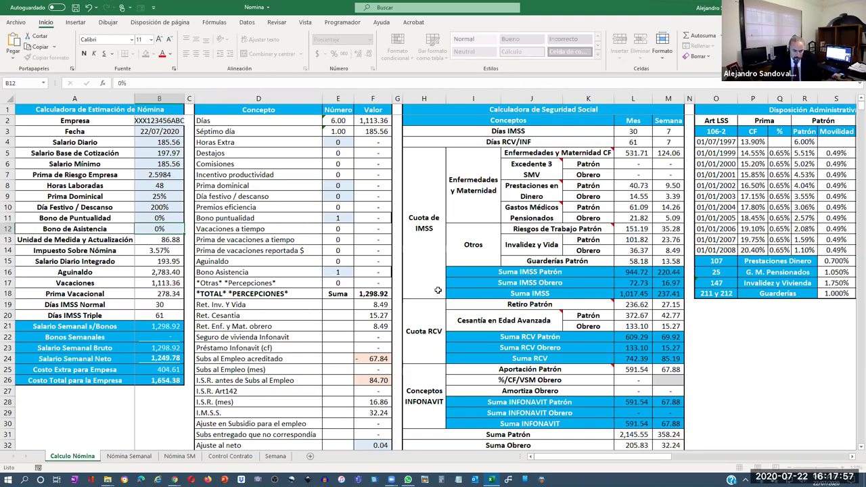
key(ctrl+z)
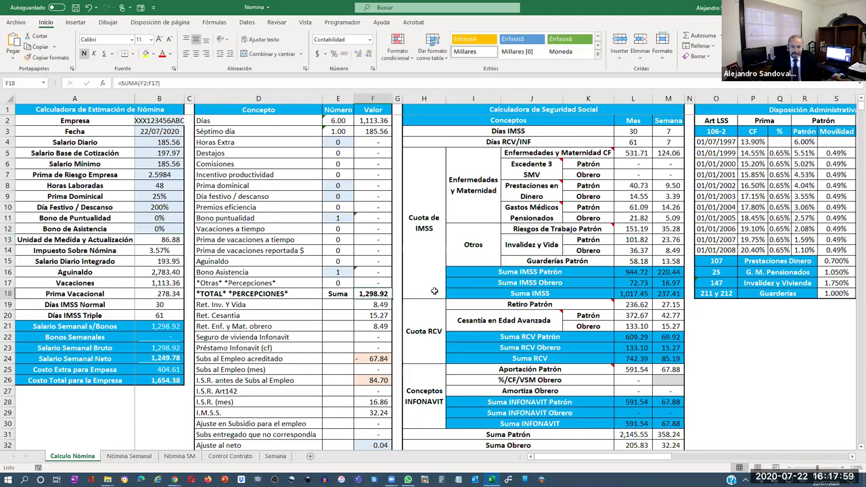
Examine the deduction rows, including Subs al Empleo acreditado and I.S.R. antes de Subs al Empleo, down to TOTAL OBLIGACIONES
scroll(374, 326, down, 3)
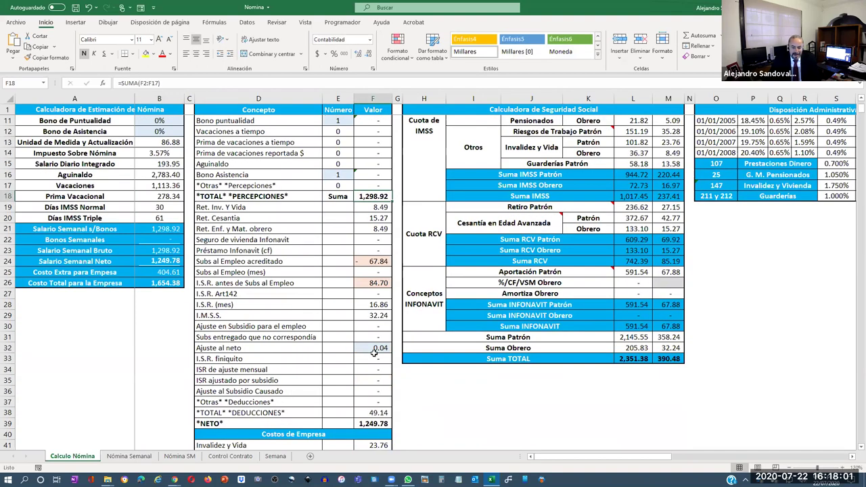
scroll(380, 360, down, 2)
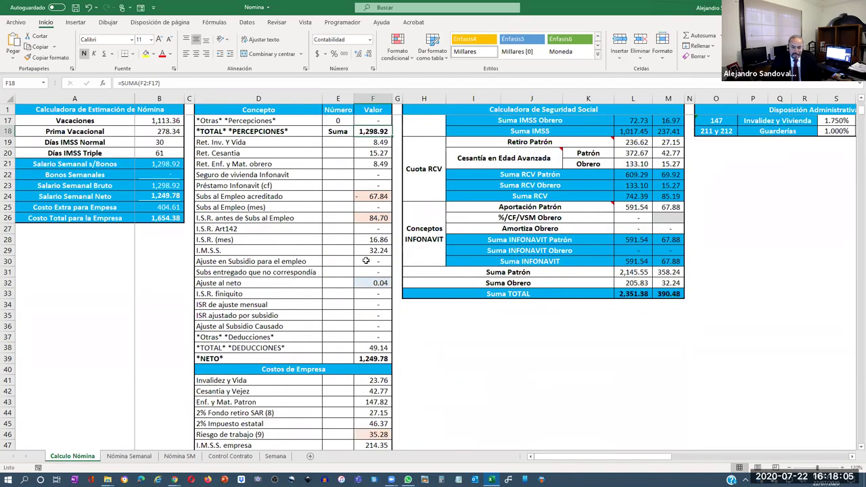
scroll(365, 226, up, 1)
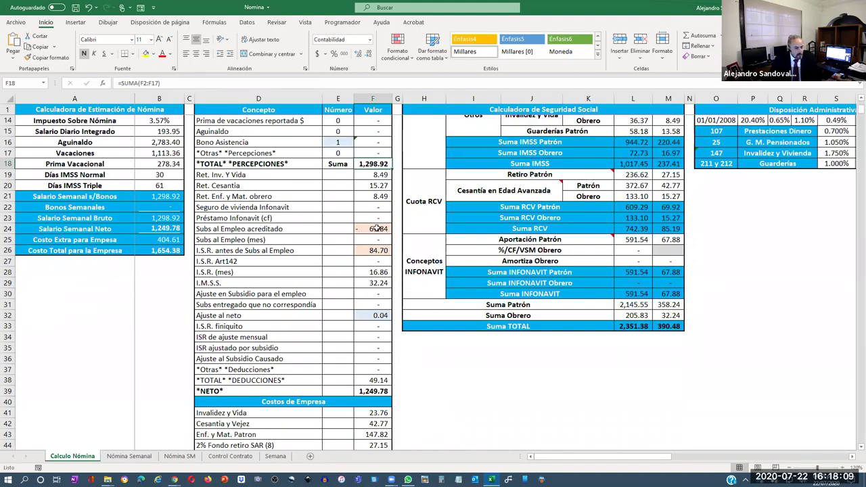
click(377, 228)
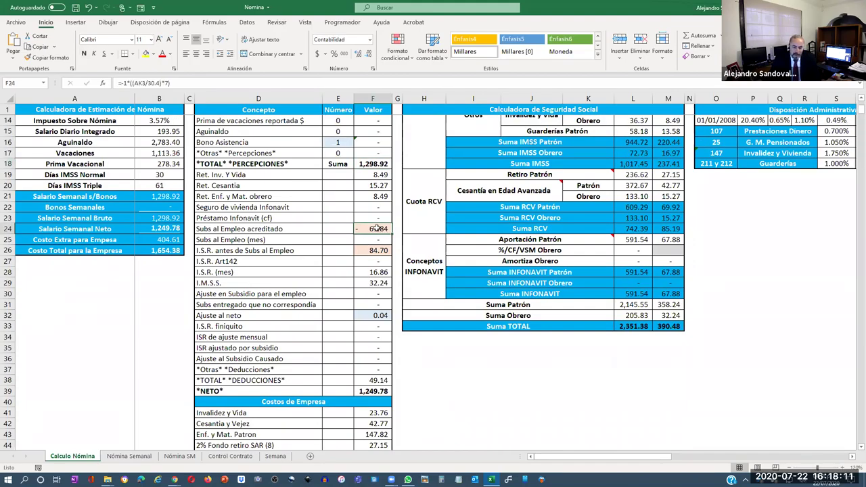
click(378, 252)
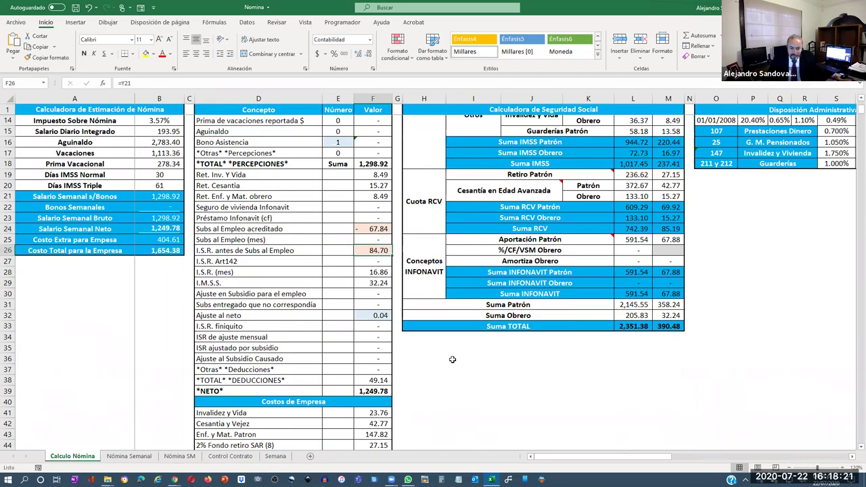
scroll(375, 358, down, 5)
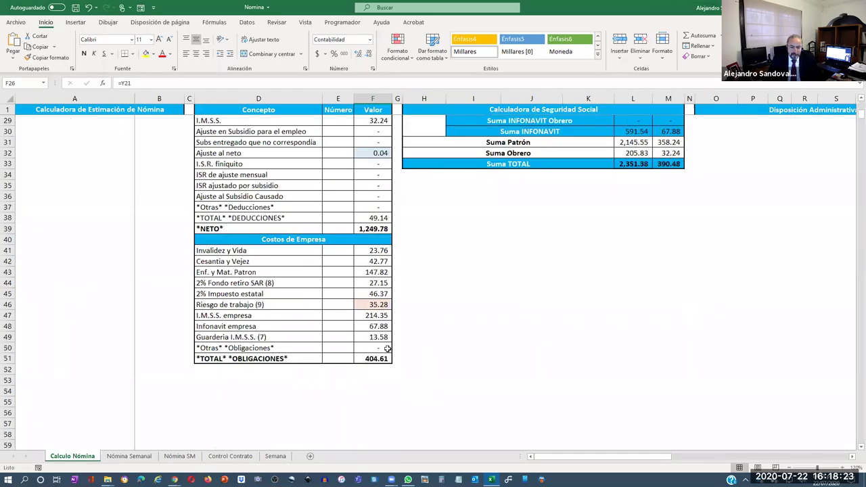
key(ctrl+Down)
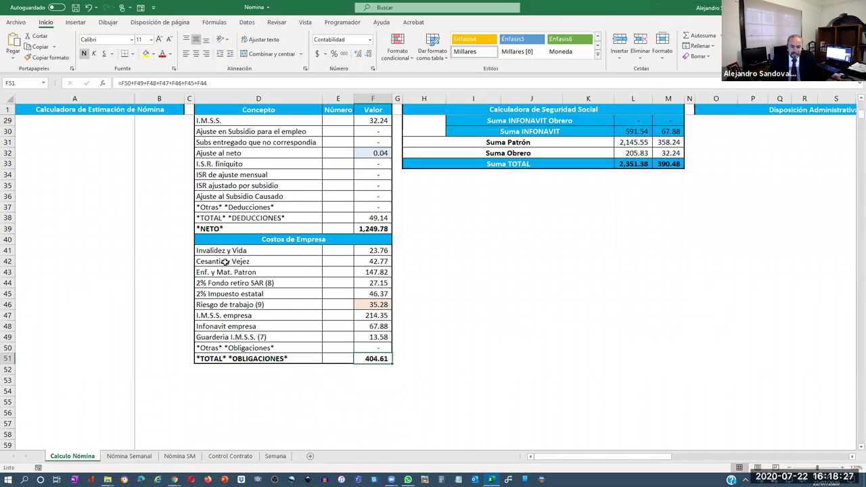
Review the formulas for Séptimo día, TOTAL PERCEPCIONES, Ret. Inv. Y Vida and NETO in the Valor column
scroll(376, 126, up, 9)
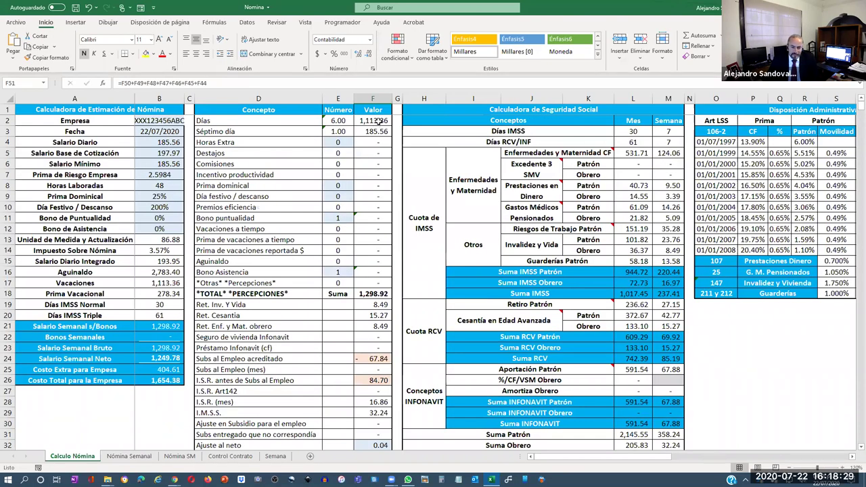
click(376, 132)
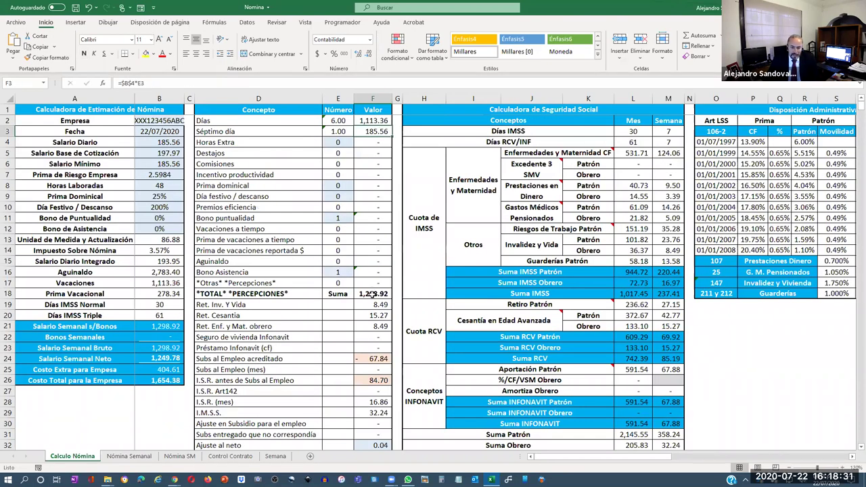
click(372, 293)
scroll(366, 258, down, 2)
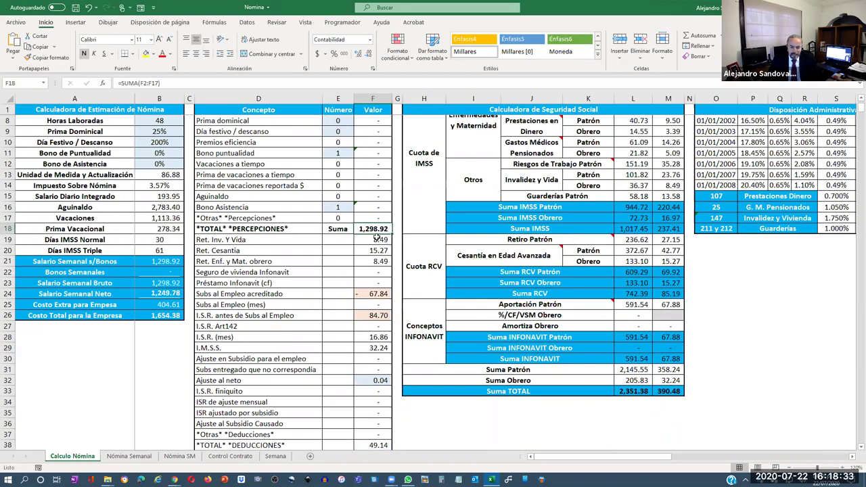
key(Down)
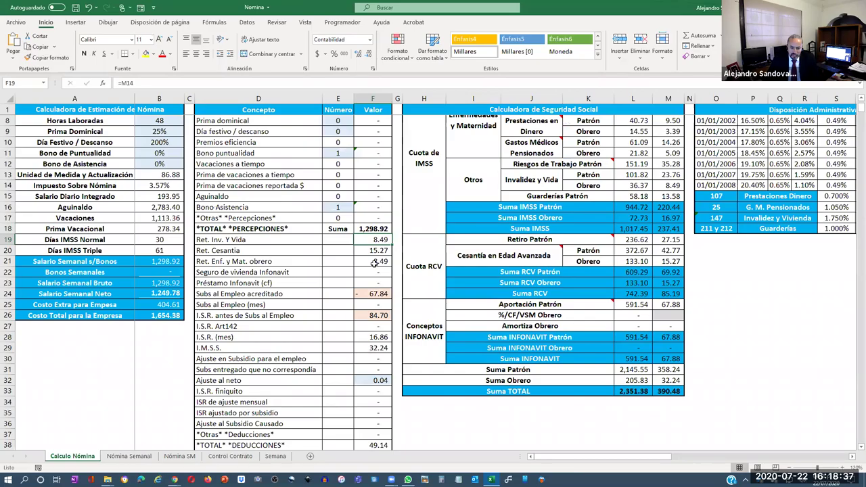
key(ctrl+Down)
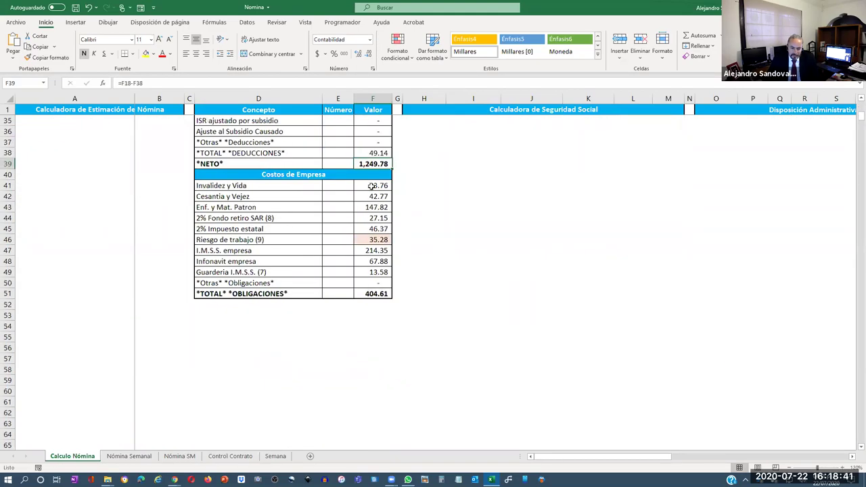
Inspect the Costos de Empresa values in F41:F50, along with the NETO and TOTAL OBLIGACIONES formulas
key(Down)
key(Down)
key(shift+Down)
key(shift+Down)
key(shift+Down)
key(shift+Down)
key(shift+Down)
key(shift+Down)
key(shift+Down)
key(shift+Down)
key(shift+Down)
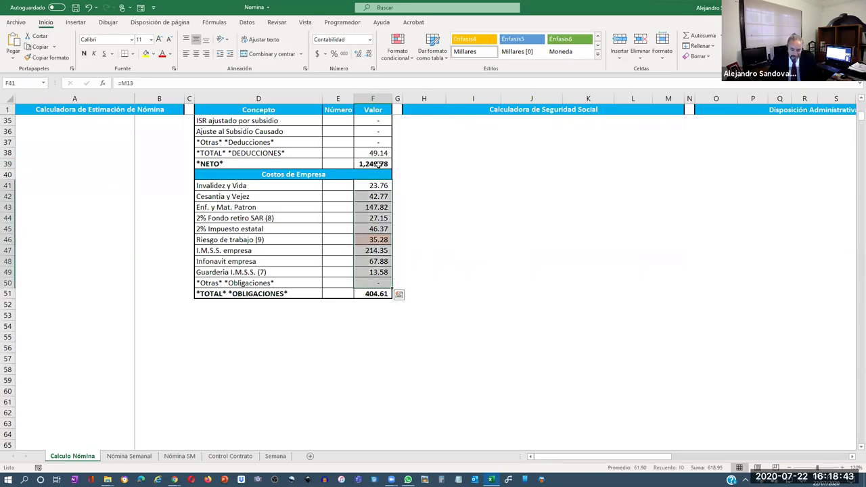
key(Up)
key(Up)
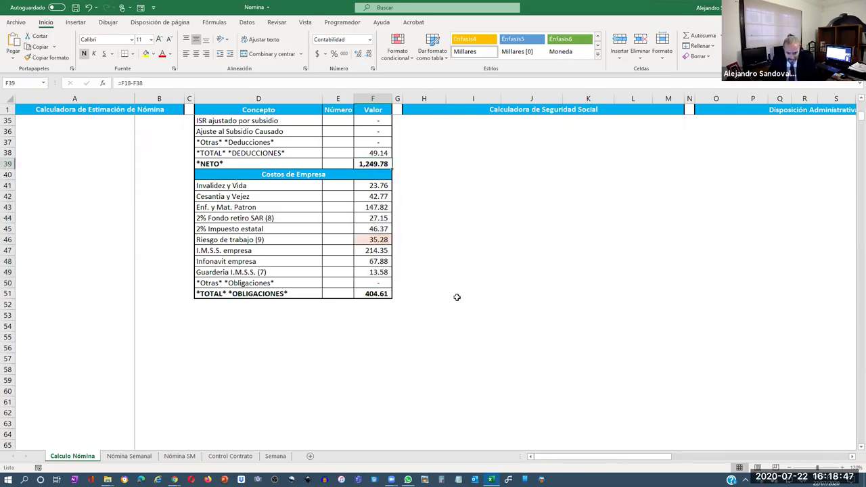
key(ctrl+Down)
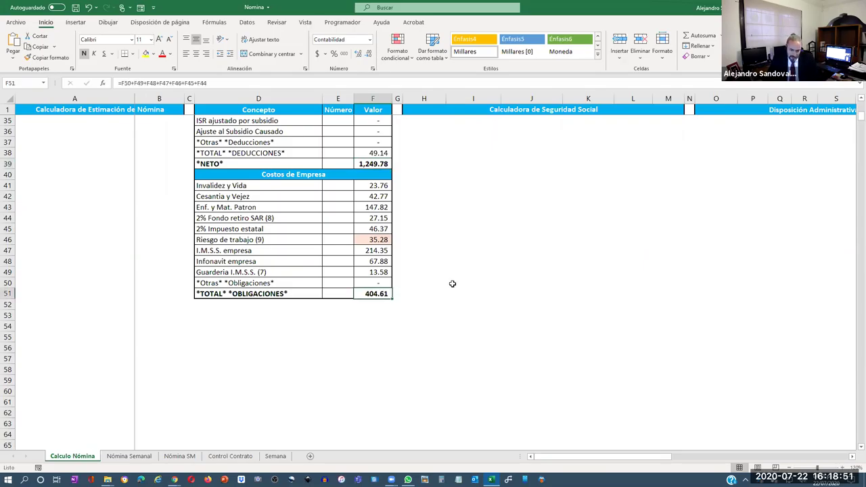
scroll(454, 284, up, 1)
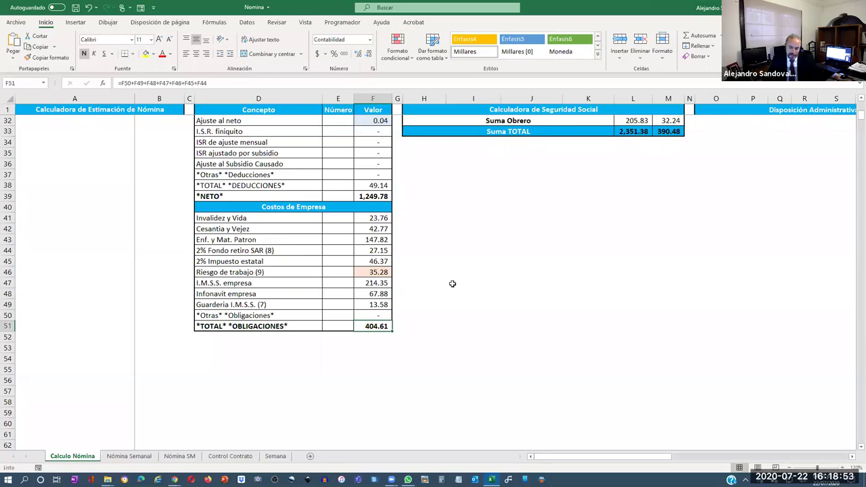
Review the Calculadora de Seguridad Social block, checking the Días IMSS, weekly Obrero and monthly Enfermedades y Maternidad CF formulas
scroll(568, 117, up, 10)
click(633, 131)
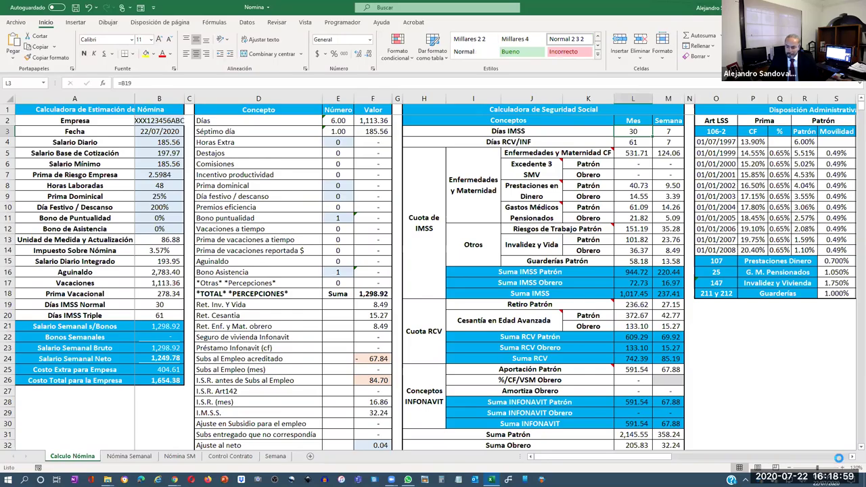
key(ctrl+a)
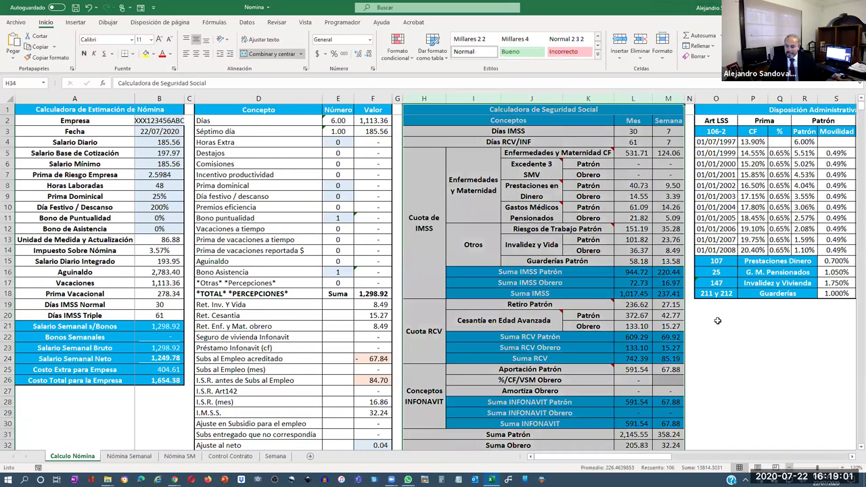
ctrl+scroll(687, 142, up, 1)
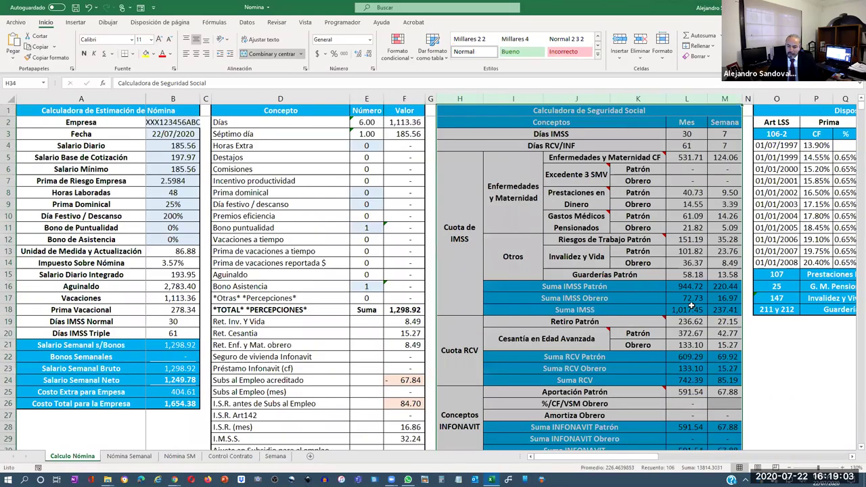
click(724, 263)
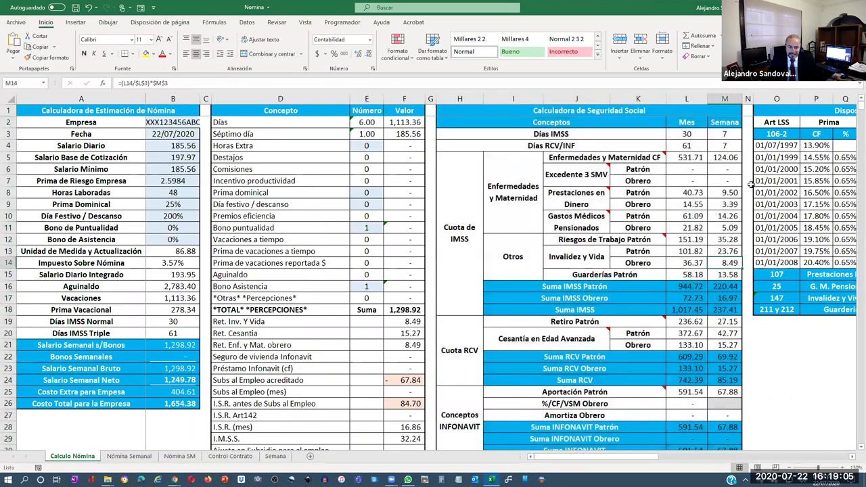
click(730, 205)
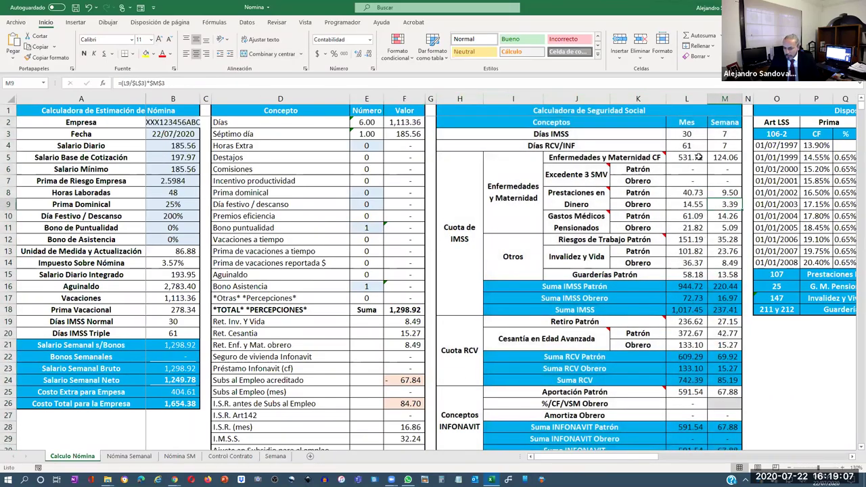
click(696, 157)
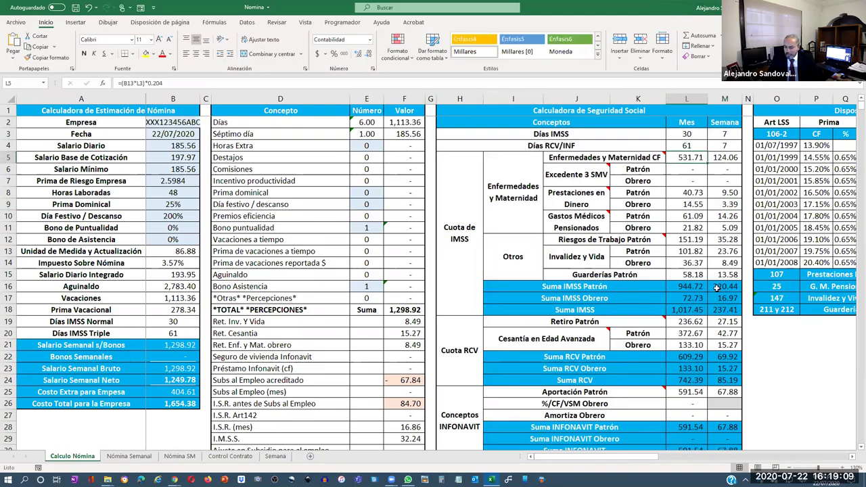
Go through the Enfermedades y Maternidad, Prestaciones en Dinero, Gastos Médicos Pensionados, Riesgos de Trabajo and Invalidez y Vida concepts
click(515, 187)
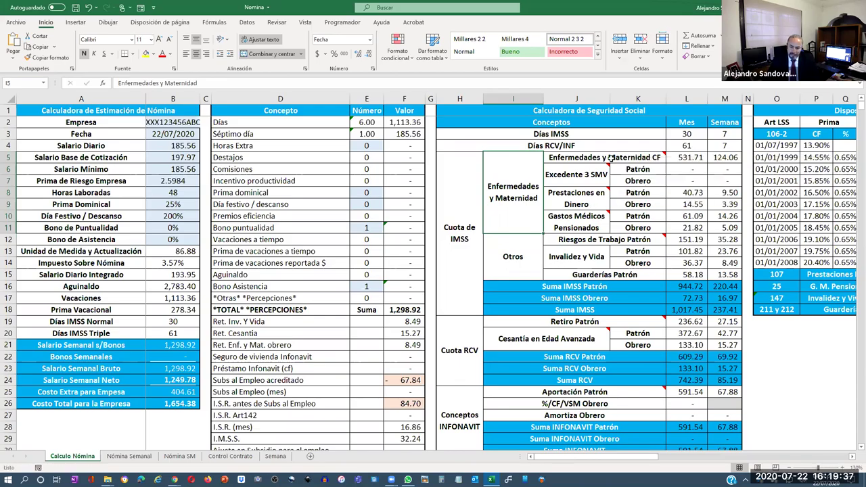
click(586, 195)
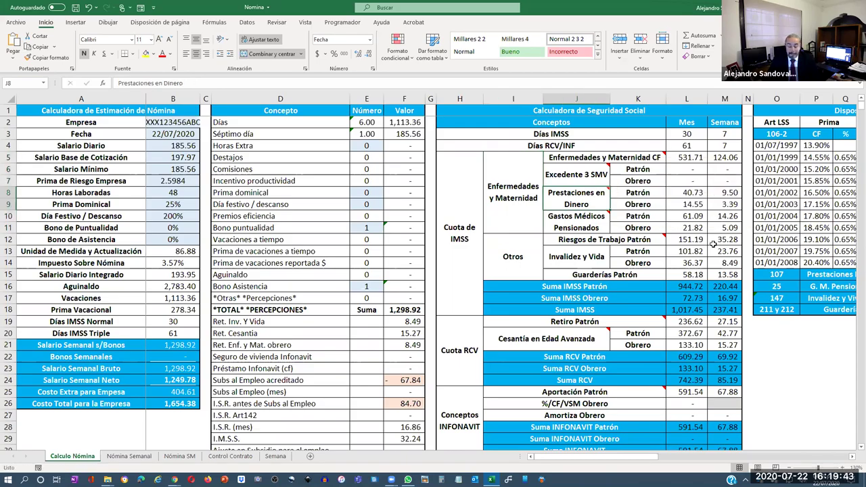
key(Down)
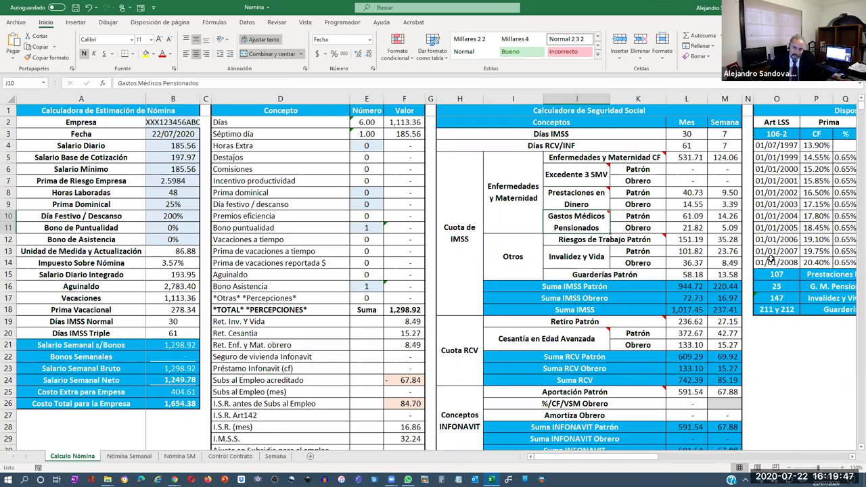
click(574, 241)
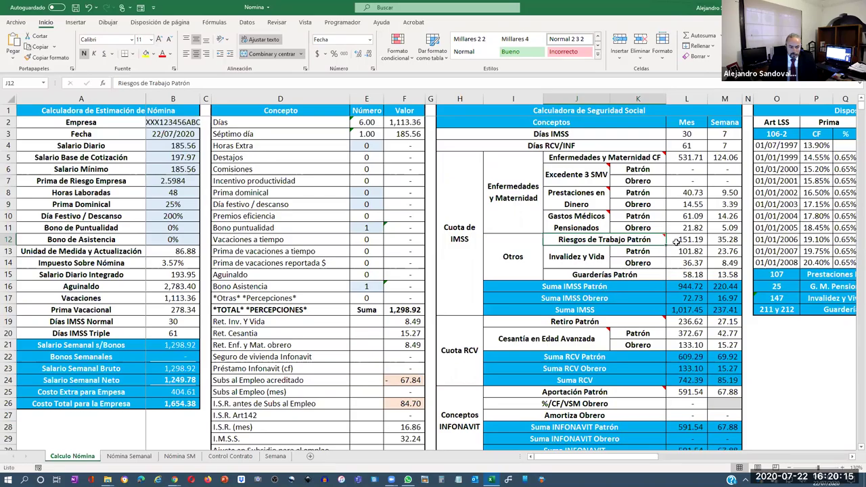
key(Home)
key(shift+space)
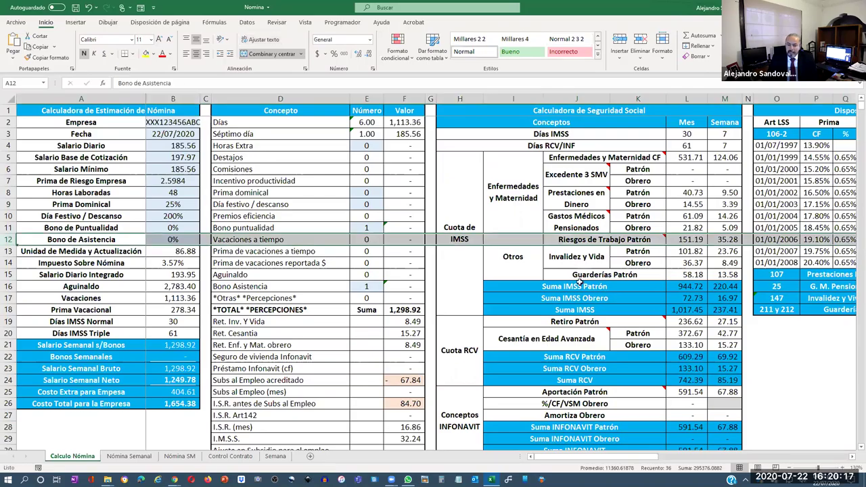
key(Down)
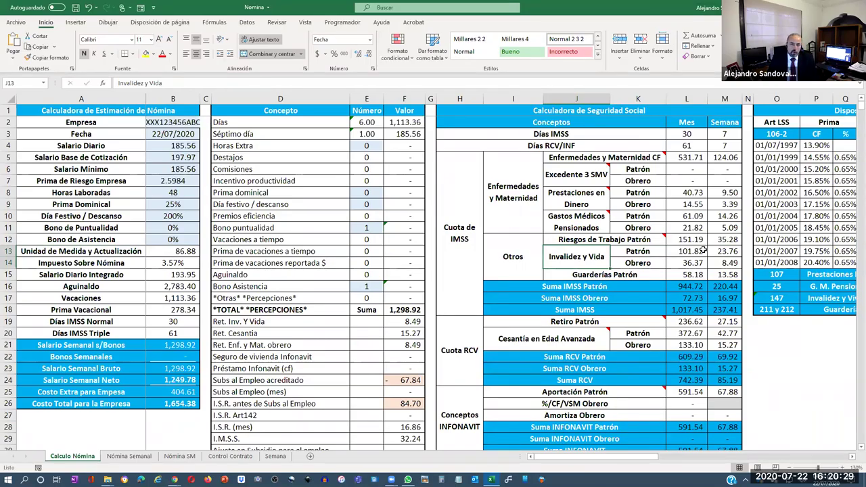
Check the monthly formulas for Invalidez y Vida Patrón, Suma IMSS Patrón and Suma IMSS Obrero
click(697, 251)
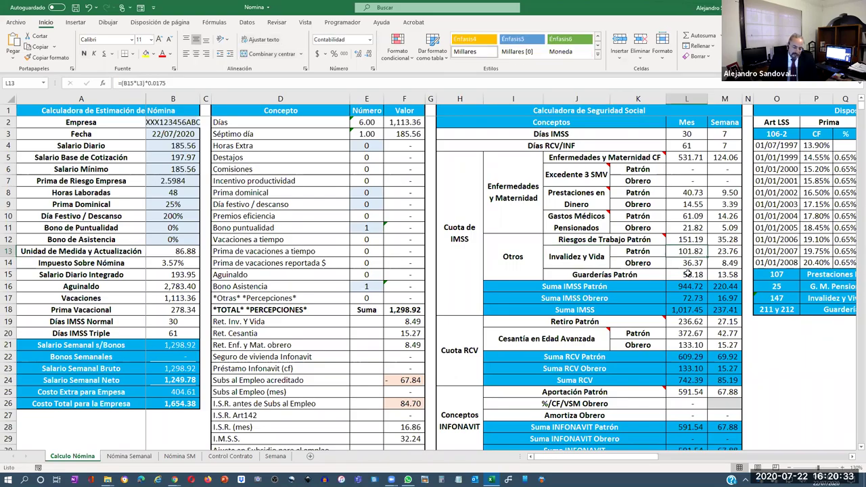
key(Left)
key(Left)
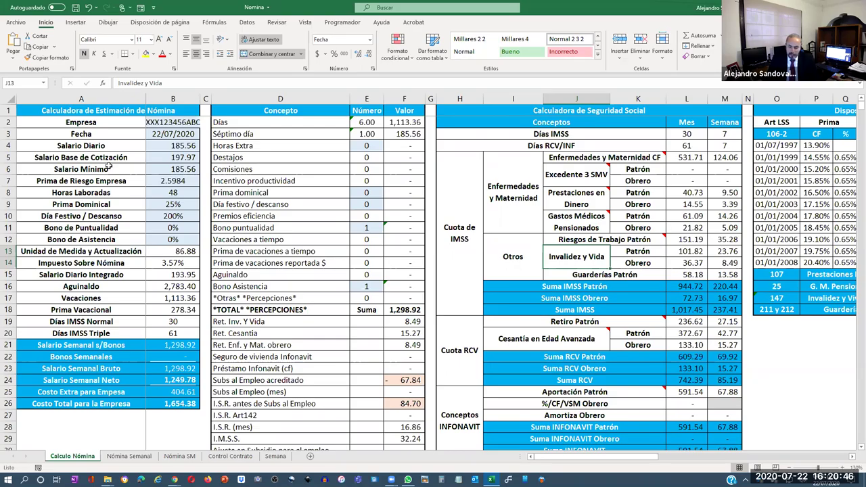
click(695, 284)
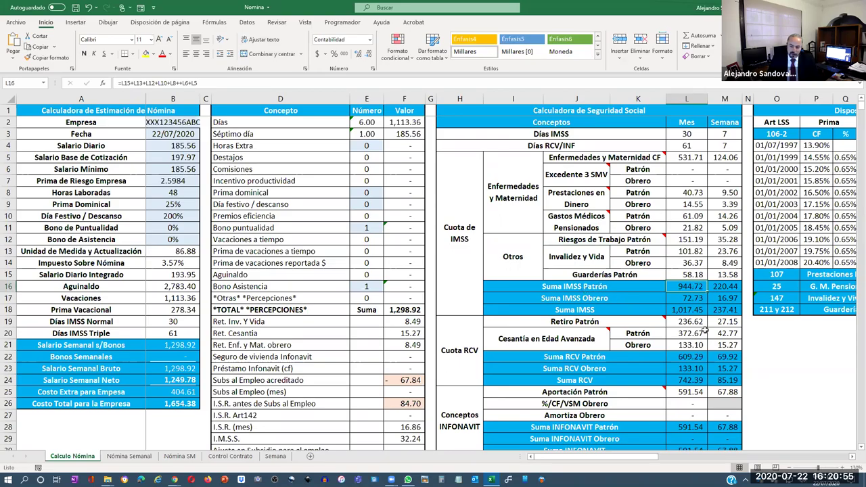
key(Down)
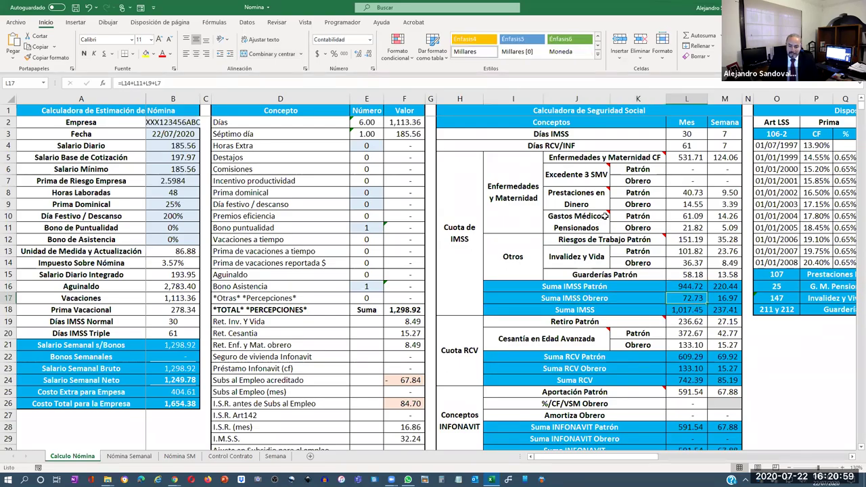
Review the Cuota RCV section, including Retiro Patrón and the monthly Cesantía en Edad Avanzada formulas for Patrón and Obrero
scroll(603, 216, down, 6)
key(Down)
key(Down)
key(Left)
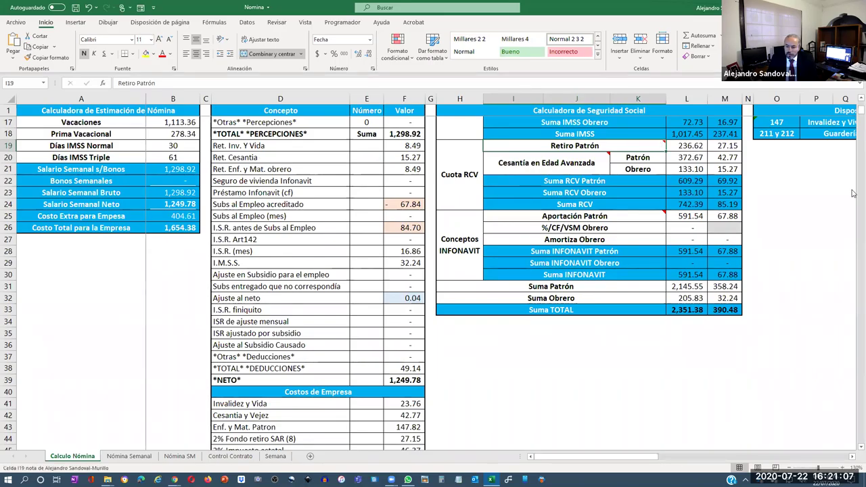
click(681, 159)
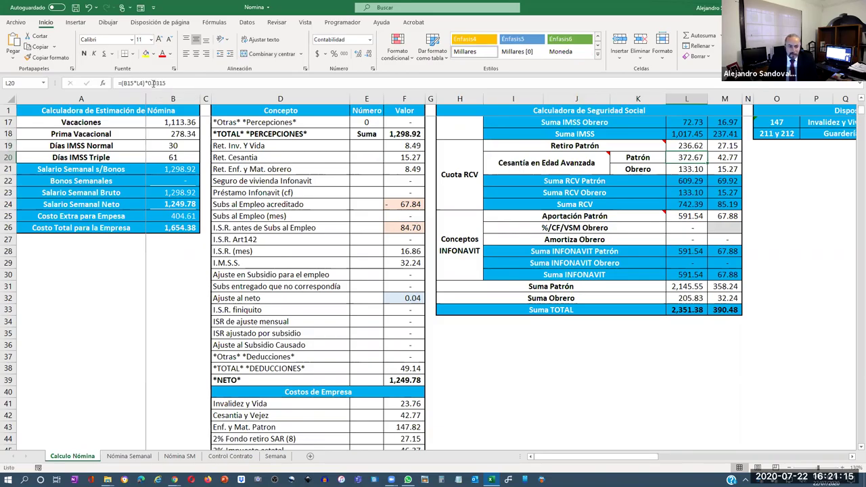
key(Down)
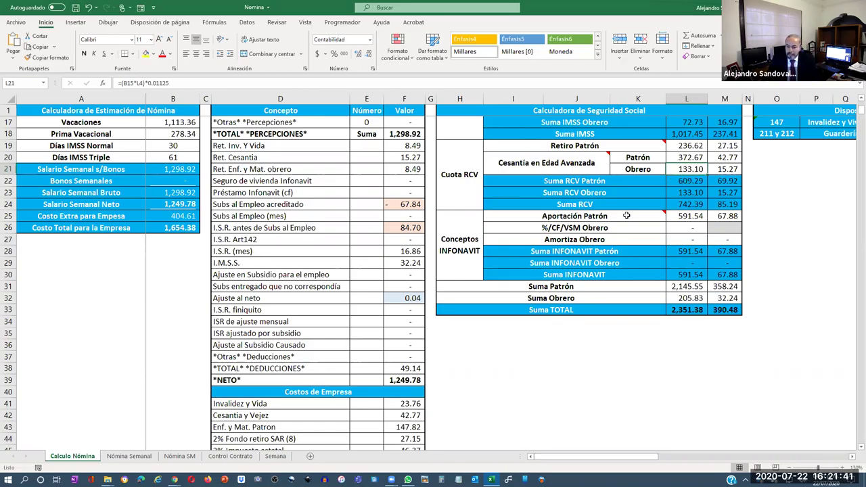
Examine the Conceptos INFONAVIT rows down to Amortiza Obrero and the monthly Aportación Patrón formula
click(583, 220)
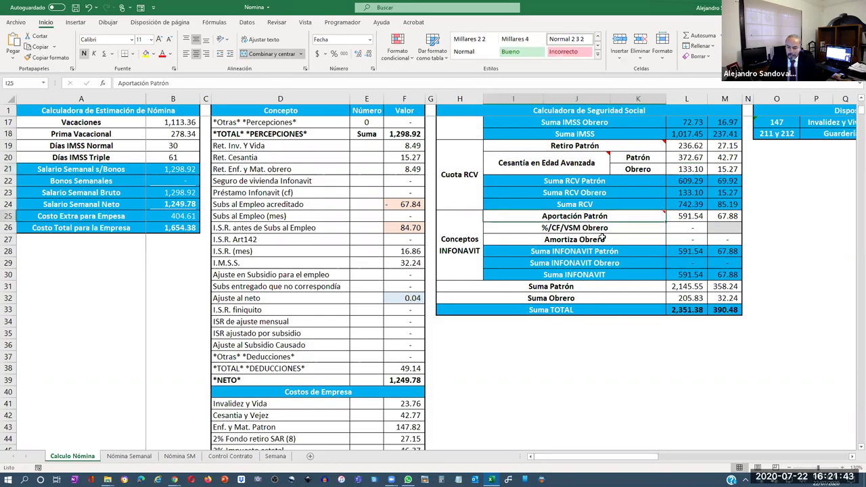
key(Down)
key(Down)
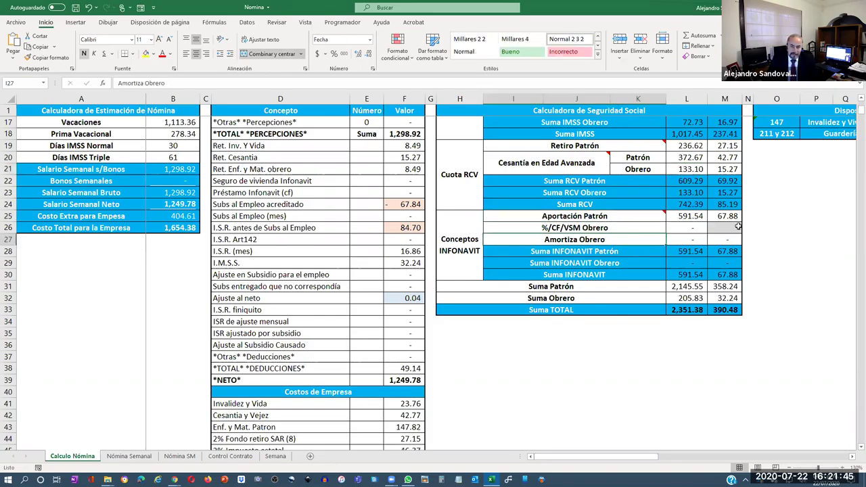
key(Right)
key(Up)
key(Up)
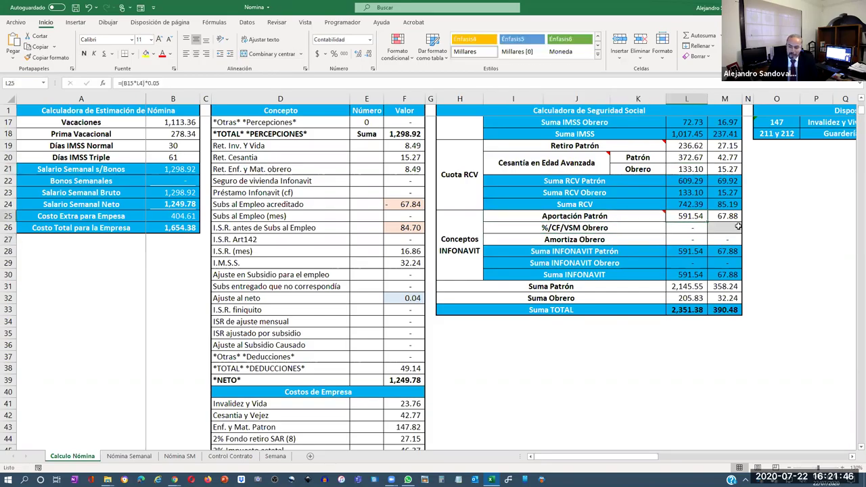
Enter 0 as the monthly %/CF/VSM Obrero value and check the Amortiza Obrero cell below it
click(690, 228)
text(0)
click(676, 228)
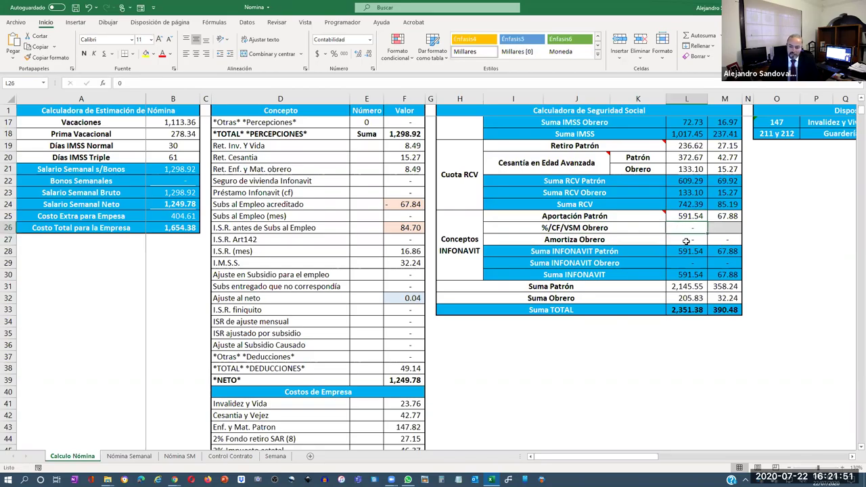
key(Down)
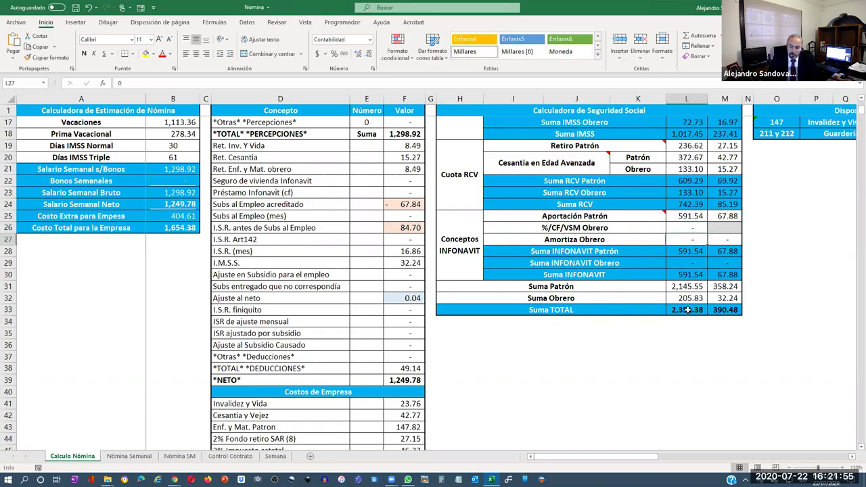
Calculate four weeks of net pay in I39 with the formula =F39*4
click(512, 378)
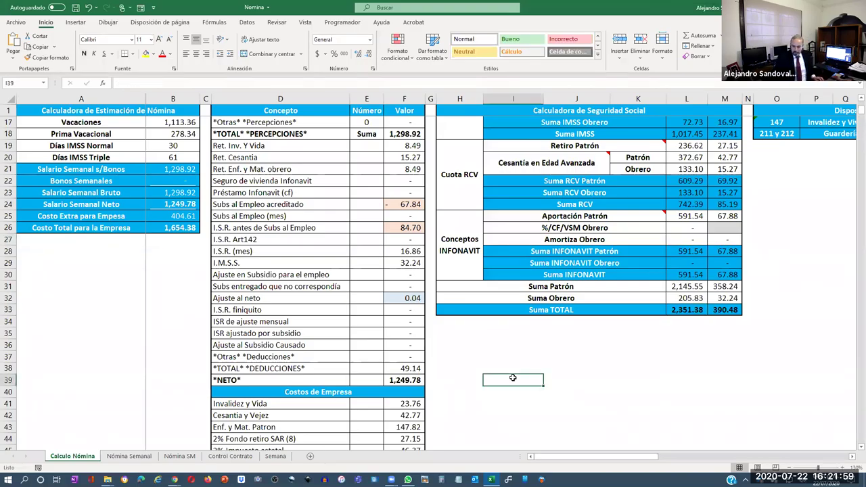
text(=)
key(Left)
key(Left)
key(Left)
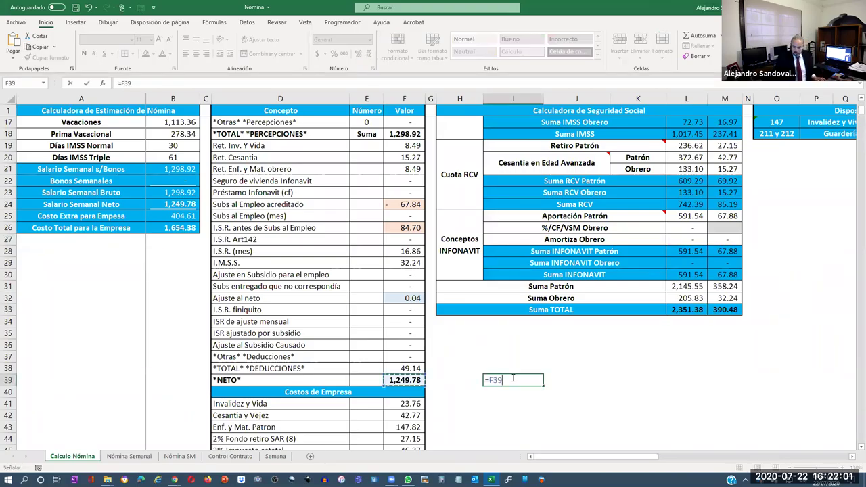
text(*4)
key(Return)
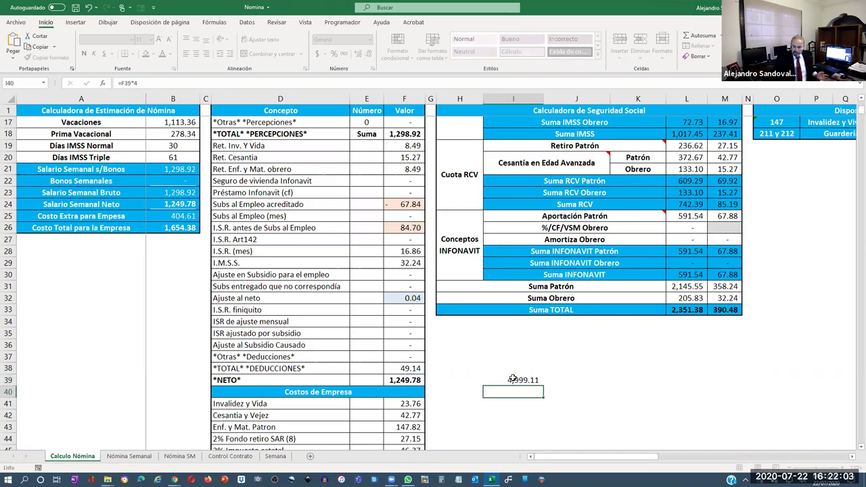
Select I39 together with the monthly Suma TOTAL to compare them, and clear the temporary calculation in I39
click(513, 379)
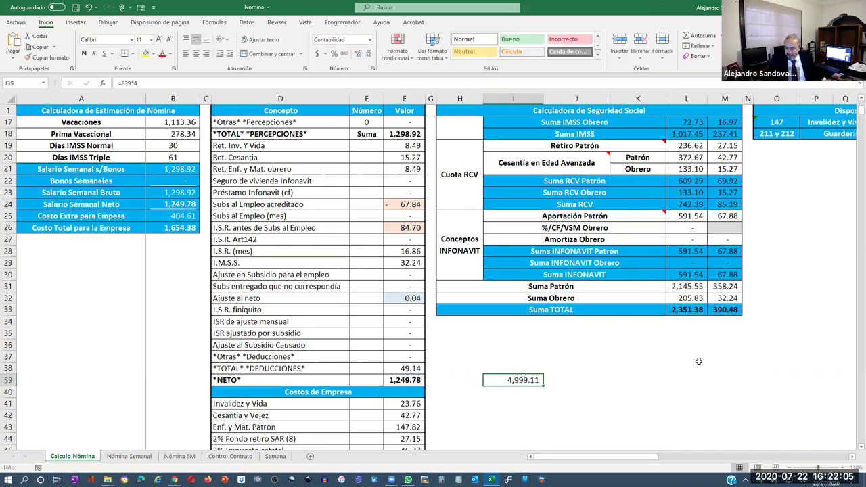
ctrl+click(671, 311)
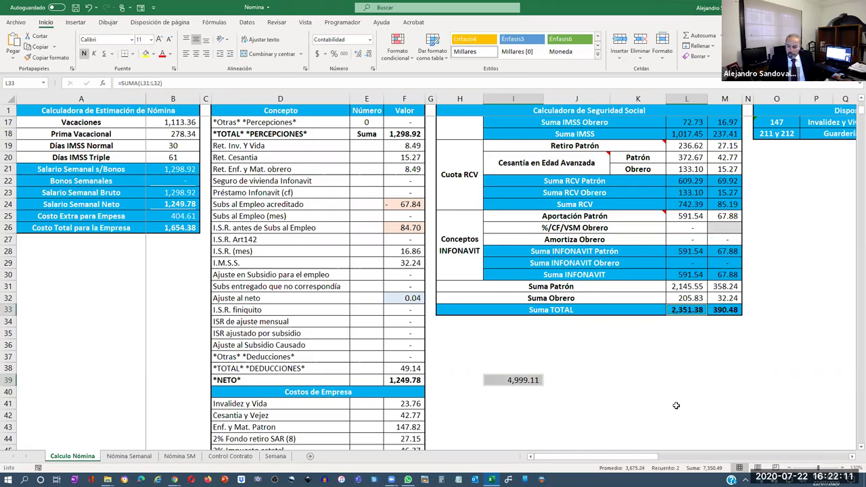
click(533, 379)
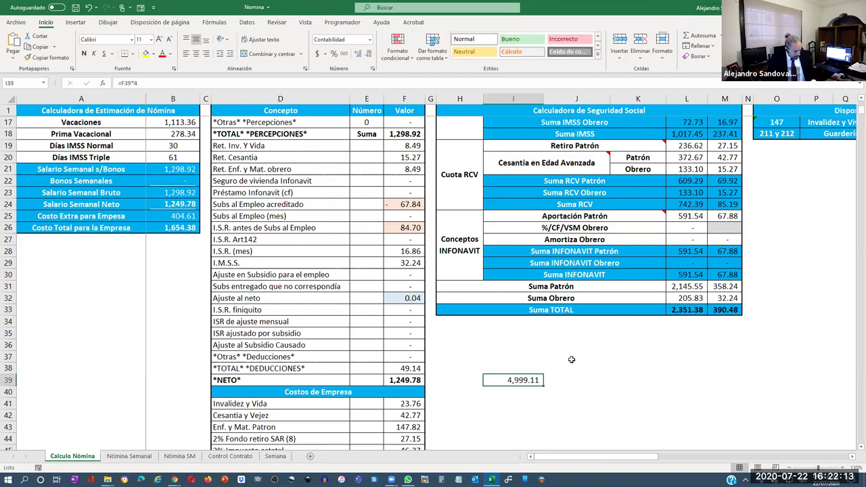
key(Delete)
Look over the Calculadora de ISR and Tabla Mensual ISR, and check the monthly Suma IMSS and Aportación Patrón formulas
scroll(800, 322, up, 1)
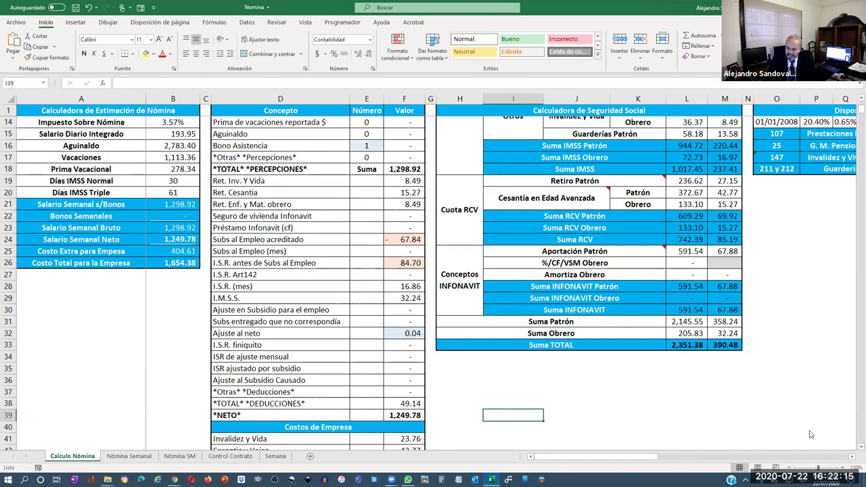
scroll(812, 439, up, 4)
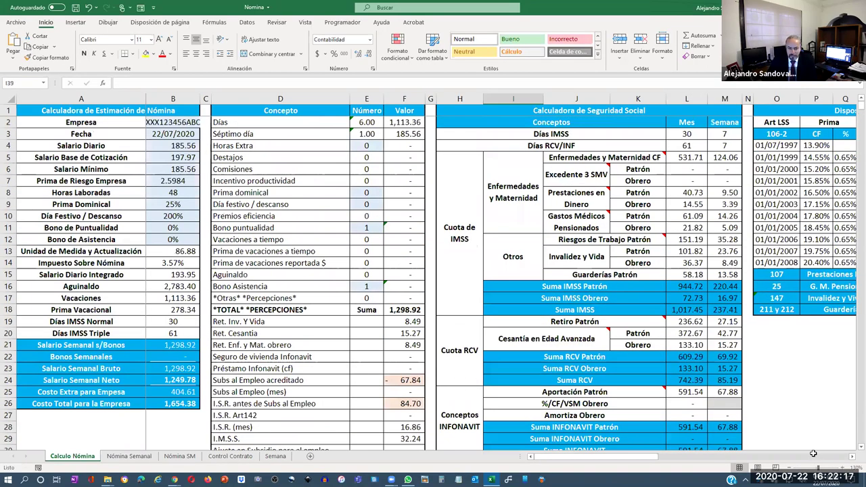
scroll(574, 457, right, 5)
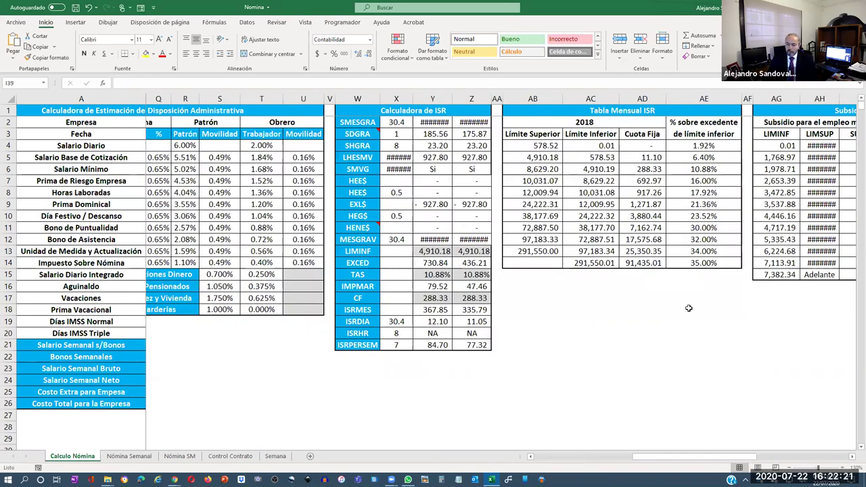
scroll(687, 307, left, 5)
scroll(687, 259, down, 5)
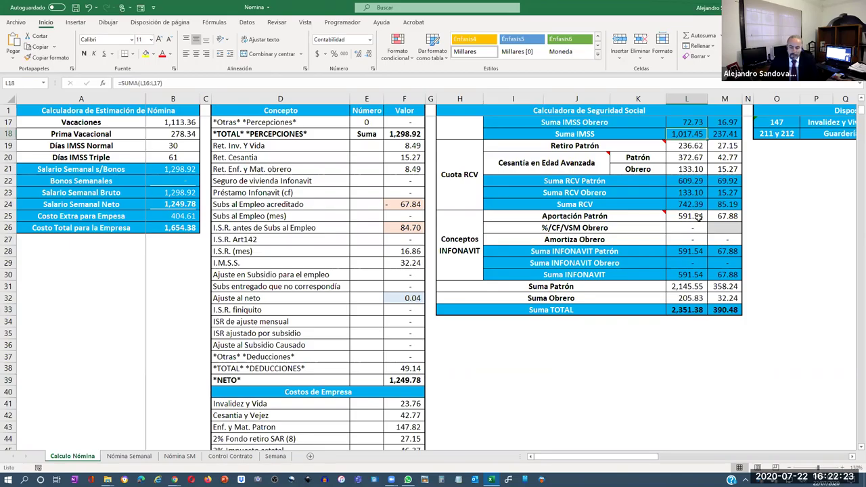
click(697, 217)
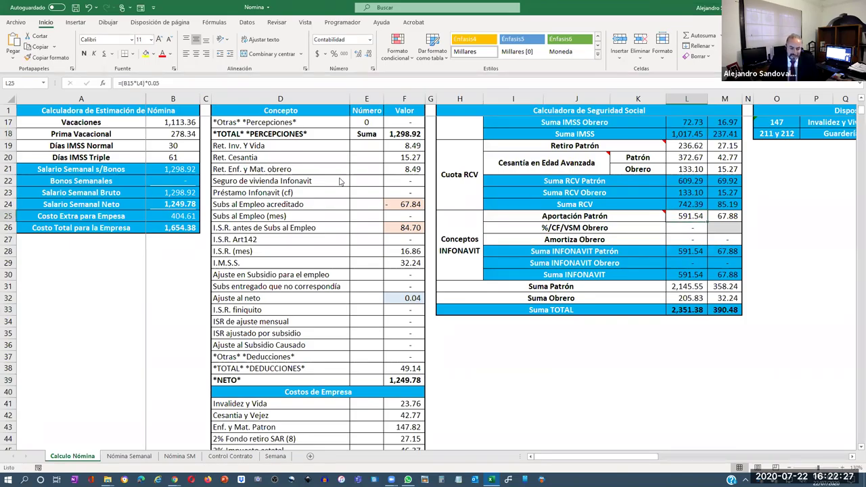
Switch to the El Economista pension reform article in Chrome and select the proposed 15% contribution figure in heading 1
mouse_move(175, 478)
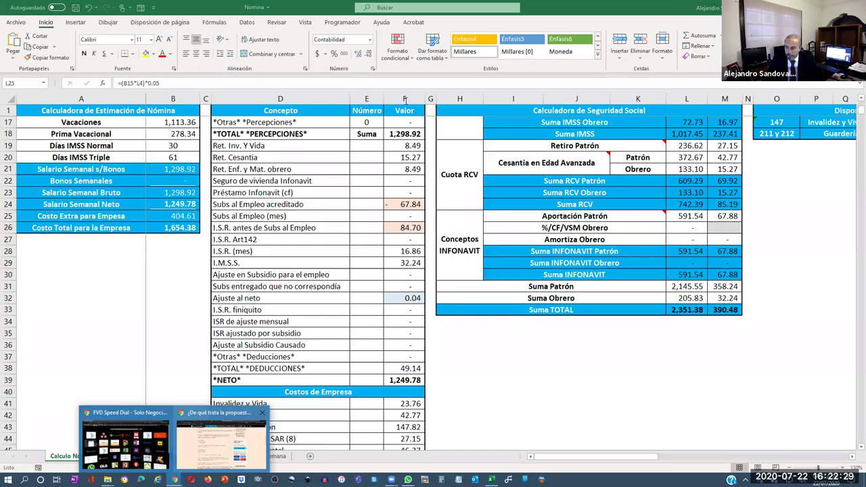
key(alt+Tab)
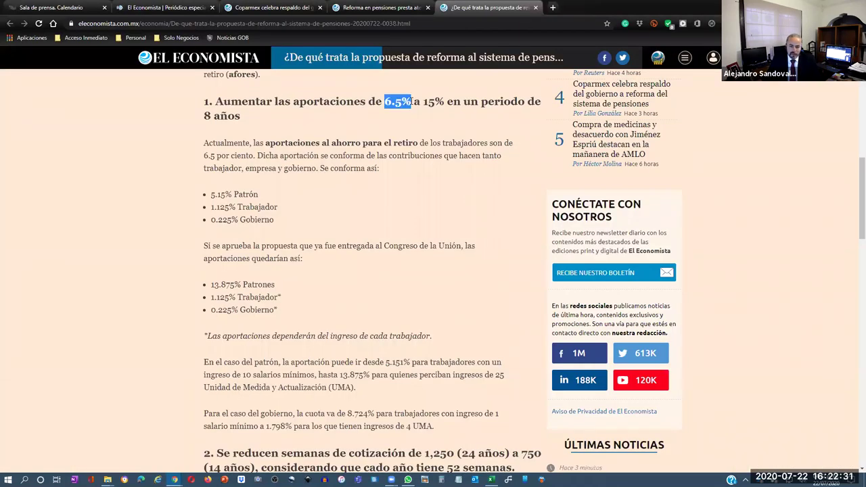
drag(423, 102, 446, 102)
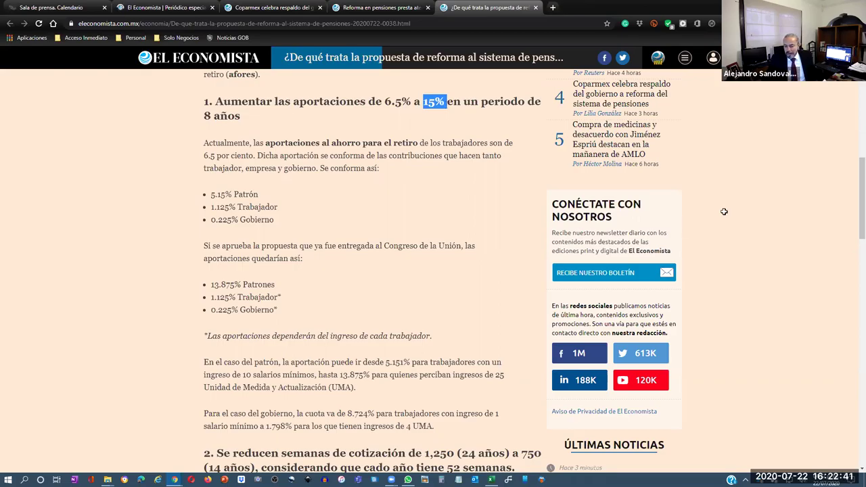
Return to the Nomina workbook in Excel and fill the monthly INFONAVIT Aportación Patrón cell L25 with yellow
key(alt+Tab)
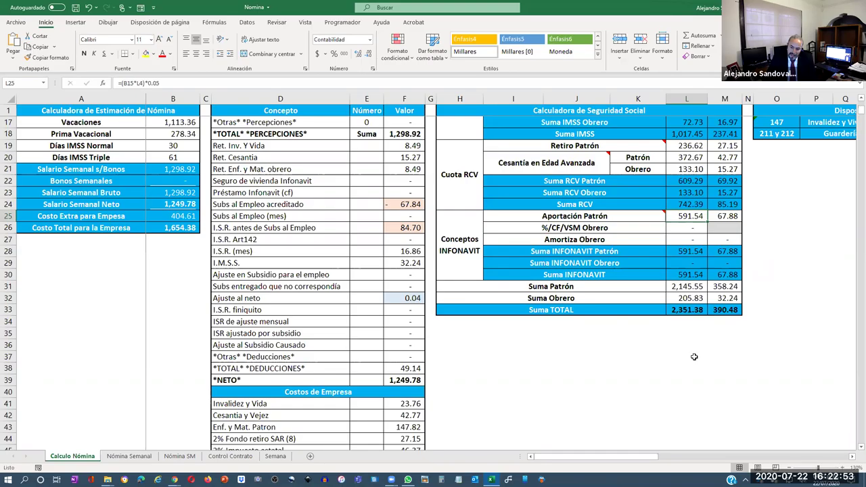
key(ctrl+Down)
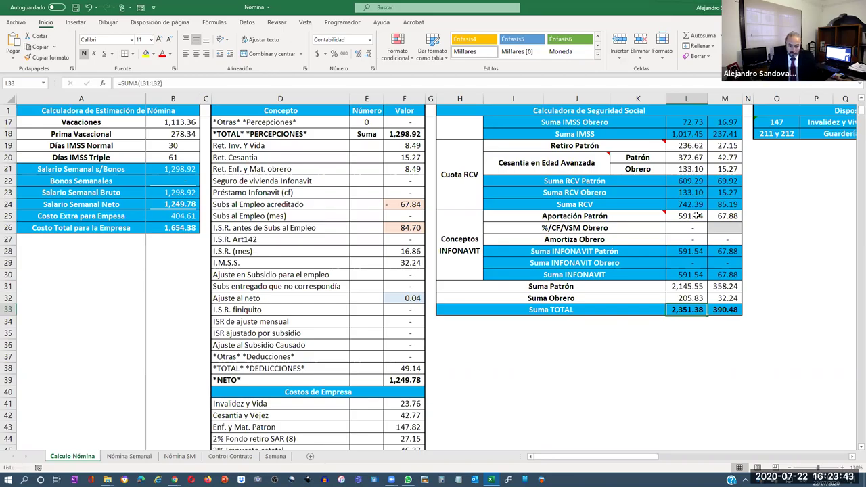
click(696, 215)
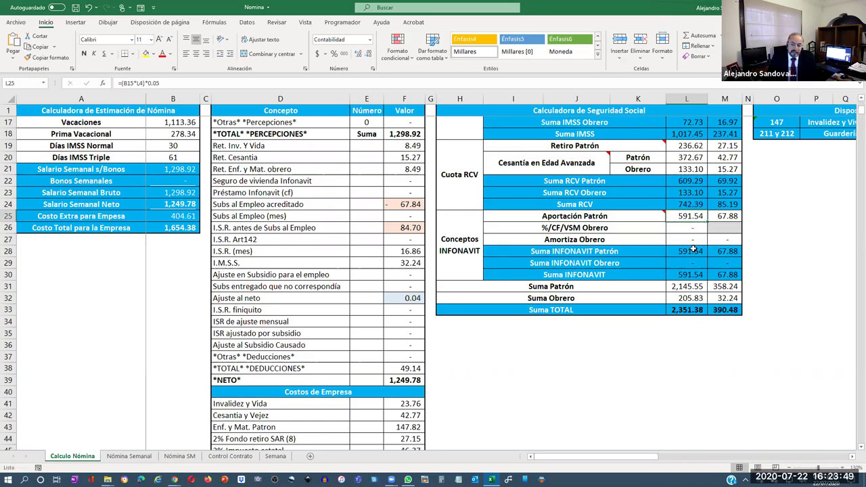
click(144, 55)
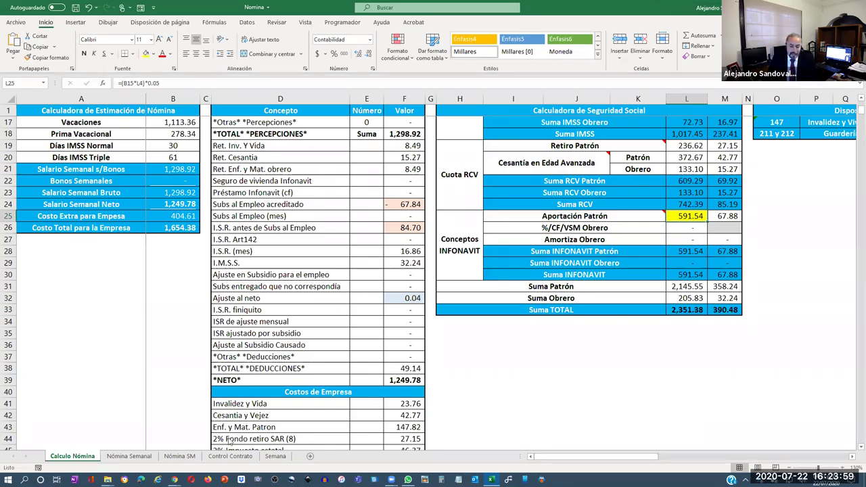
Go back to the pension reform article in Chrome, mark the 15% figure in heading 1 again, and clear the selection
click(175, 479)
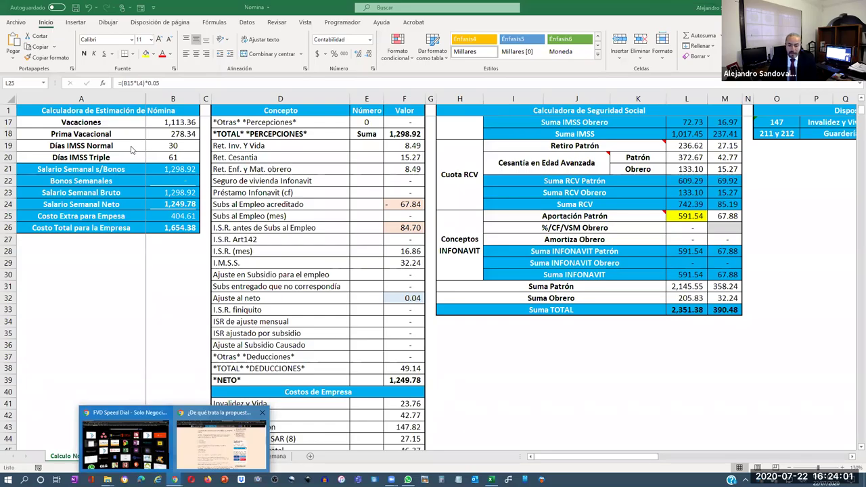
click(221, 439)
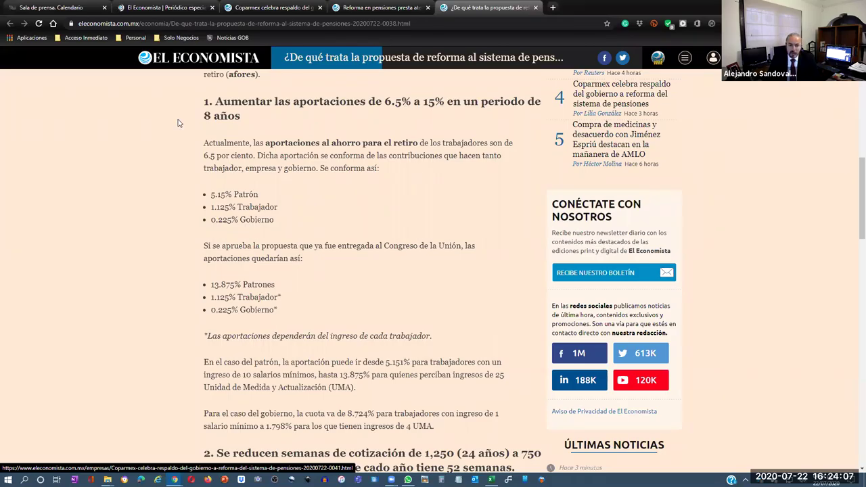
drag(423, 102, 445, 101)
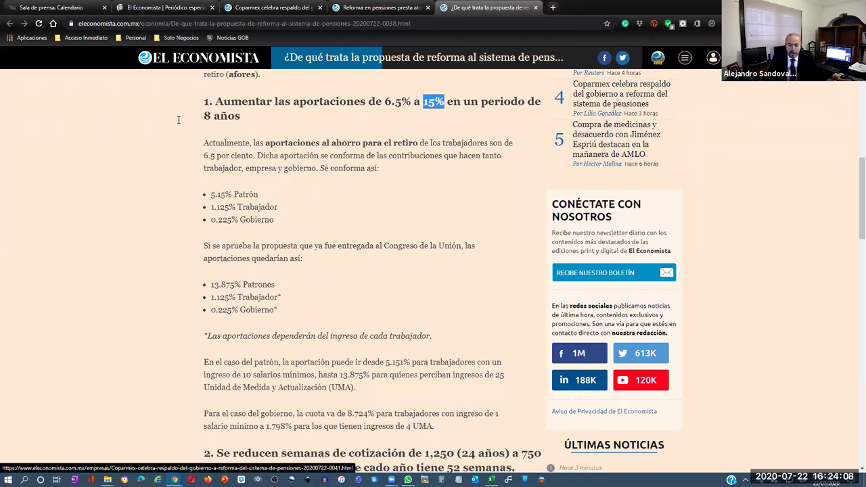
click(263, 119)
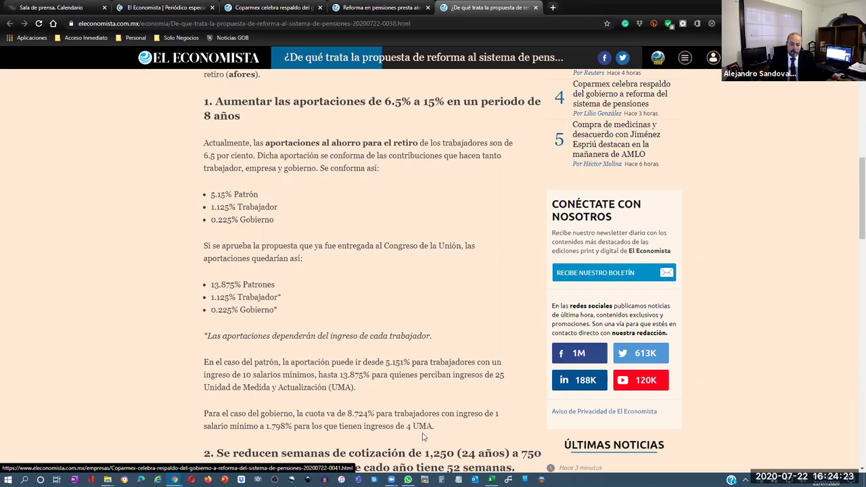
mouse_move(390, 479)
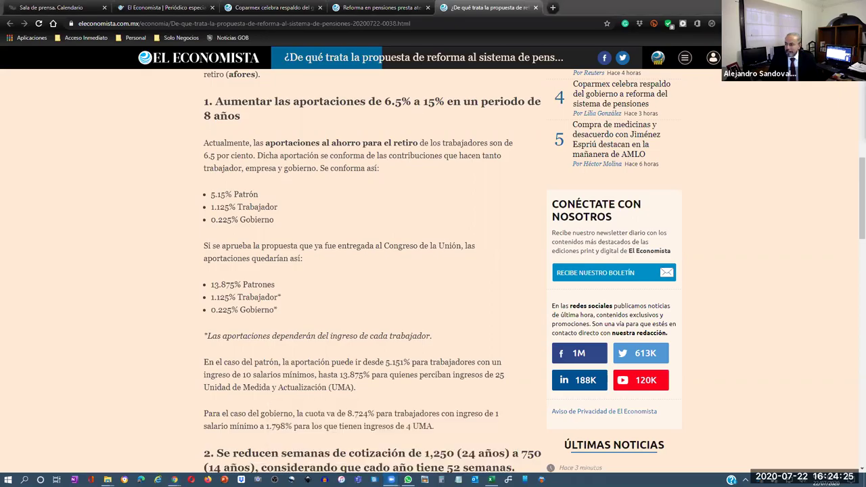